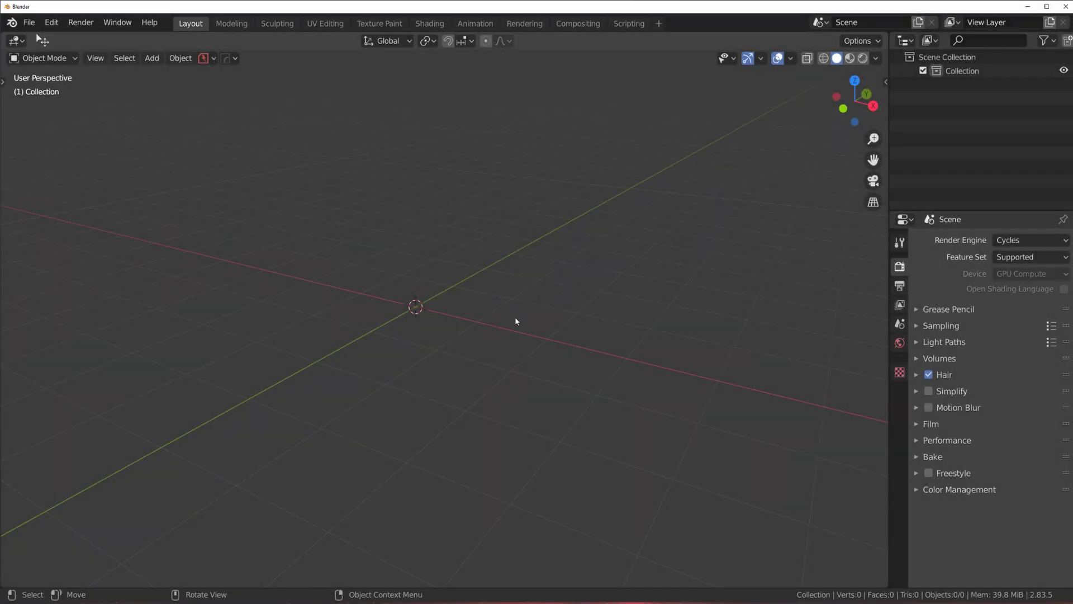
Add a cube mesh at the origin of the empty scene
{"action": "middle_click_drag", "start_coordinate": [516, 321], "coordinate": [477, 317]}
{"action": "key", "text": "shift+a"}
{"action": "mouse_move", "coordinate": [473, 304]}
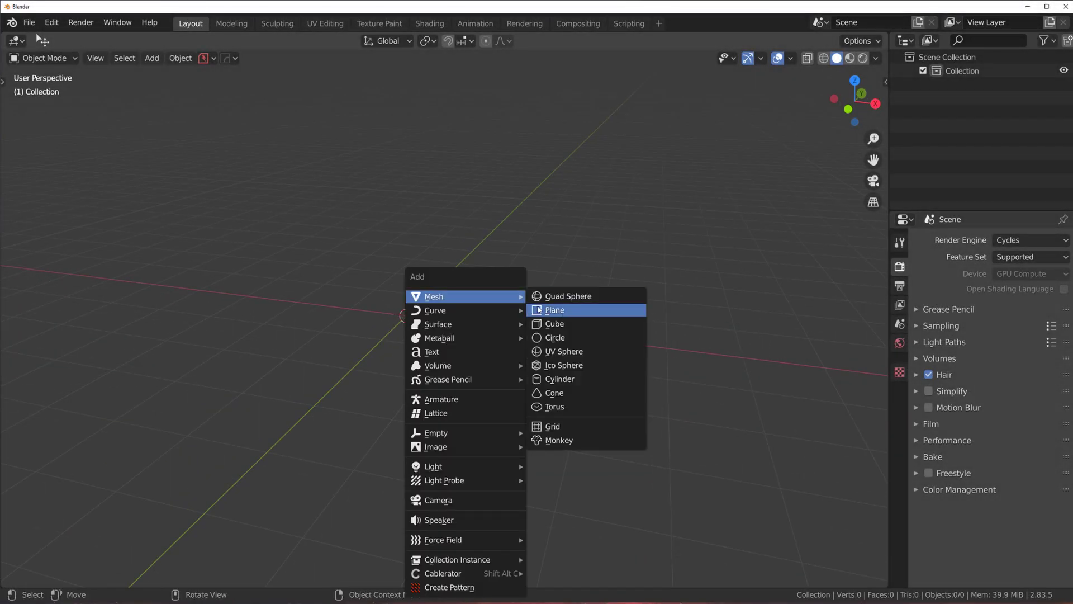
{"action": "left_click", "coordinate": [570, 327]}
{"action": "middle_click_drag", "start_coordinate": [554, 328], "coordinate": [498, 319]}
{"action": "scroll", "coordinate": [501, 334], "scroll_direction": "up", "scroll_amount": 3}
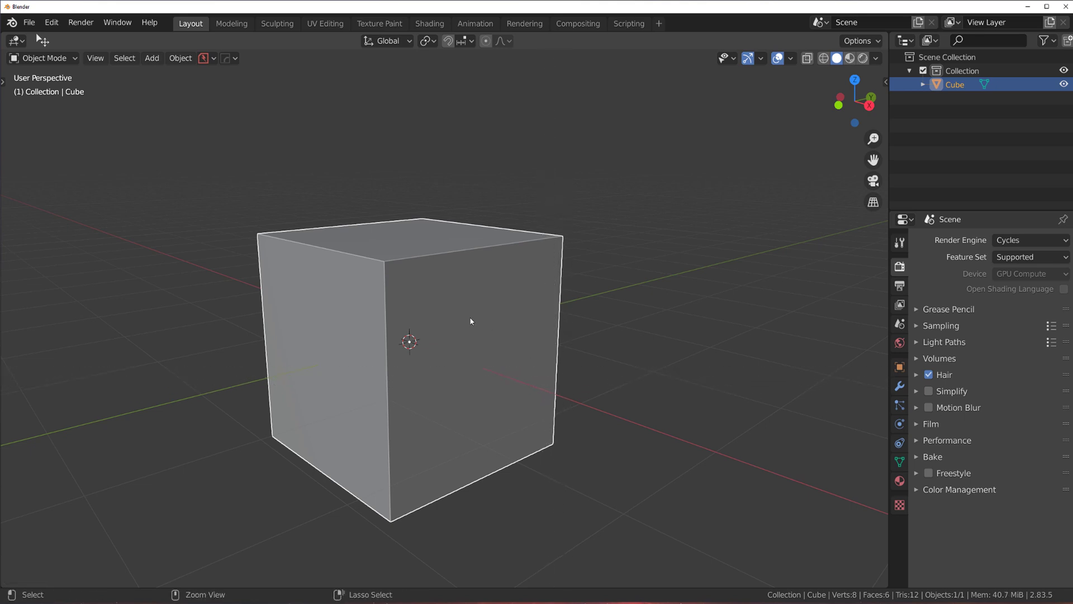
Bevel all edges of the cube with a single-segment chamfer in Edit Mode
{"action": "key", "text": "Tab"}
{"action": "key", "text": "ctrl+b"}
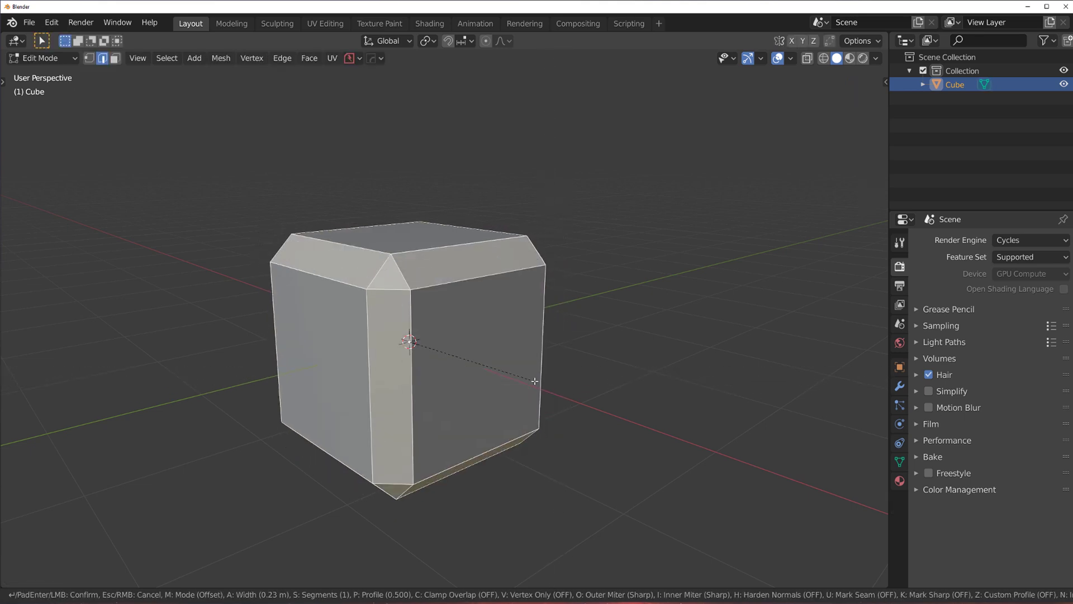
{"action": "left_click", "coordinate": [533, 374]}
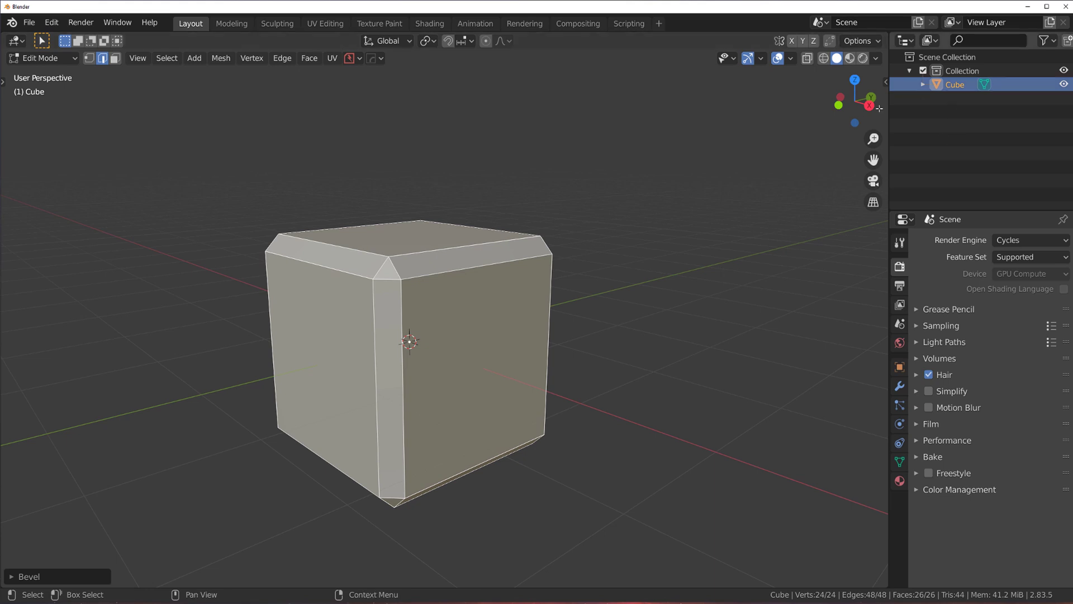
Turn on the Screencast Keys display from its add-on settings
{"action": "key", "text": "n"}
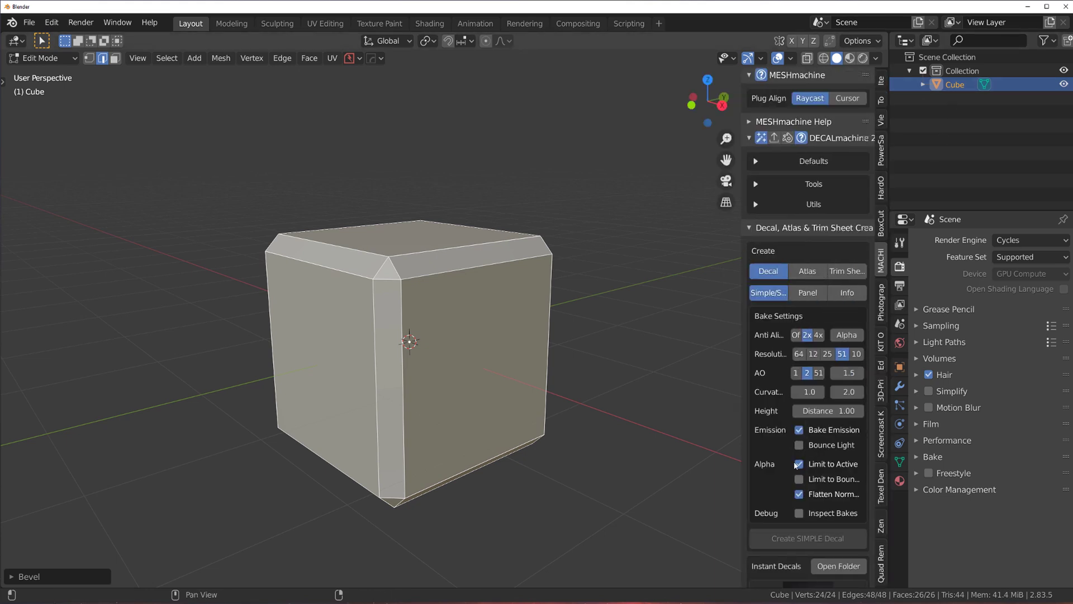
{"action": "left_click", "coordinate": [882, 435]}
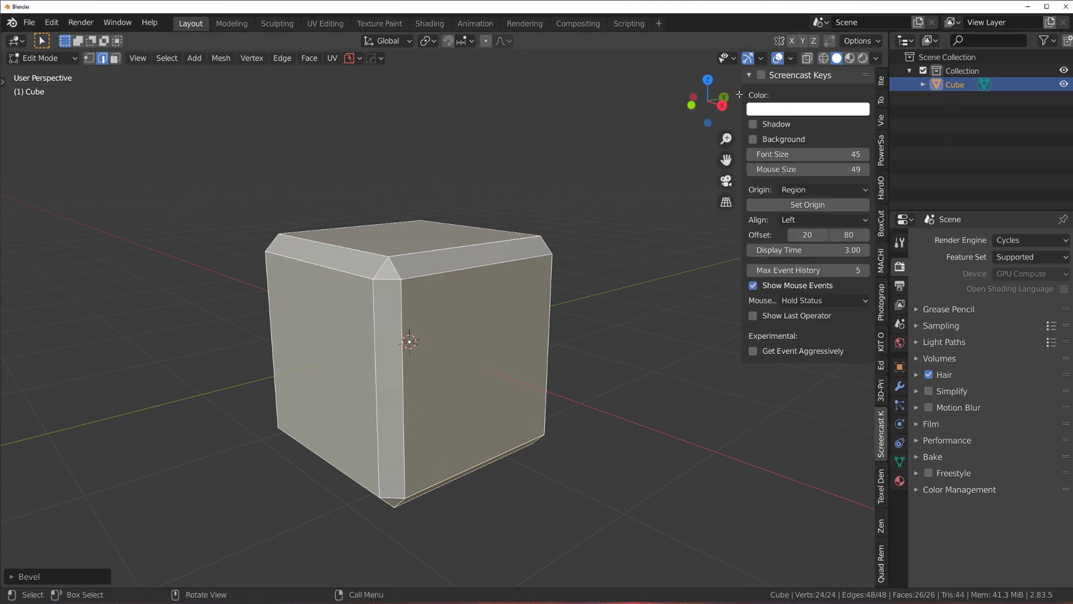
{"action": "key", "text": "n"}
{"action": "middle_click_drag", "start_coordinate": [597, 285], "coordinate": [731, 275]}
{"action": "left_click", "coordinate": [730, 274]}
Try to unchamfer the bevel faces running from a top edge through the triangular corner and down the vertical edge
{"action": "middle_click_drag", "start_coordinate": [517, 307], "coordinate": [398, 295]}
{"action": "scroll", "coordinate": [462, 300], "scroll_direction": "up", "scroll_amount": 2}
{"action": "middle_click_drag", "start_coordinate": [463, 300], "coordinate": [611, 276]}
{"action": "scroll", "coordinate": [526, 310], "scroll_direction": "down", "scroll_amount": 1}
{"action": "scroll", "coordinate": [450, 348], "scroll_direction": "up", "scroll_amount": 2}
{"action": "middle_click_drag", "start_coordinate": [526, 309], "coordinate": [392, 323], "text": "shift"}
{"action": "key", "text": "Tab"}
{"action": "mouse_move", "coordinate": [456, 311]}
{"action": "middle_mouse_down"}
{"action": "mouse_move", "coordinate": [436, 378]}
{"action": "mouse_move", "coordinate": [360, 391]}
{"action": "mouse_move", "coordinate": [484, 307]}
{"action": "mouse_move", "coordinate": [360, 390]}
{"action": "mouse_move", "coordinate": [412, 397]}
{"action": "mouse_move", "coordinate": [413, 279]}
{"action": "mouse_move", "coordinate": [463, 300]}
{"action": "middle_mouse_up"}
{"action": "left_click", "coordinate": [413, 279]}
{"action": "scroll", "coordinate": [413, 279], "scroll_direction": "down", "scroll_amount": 2}
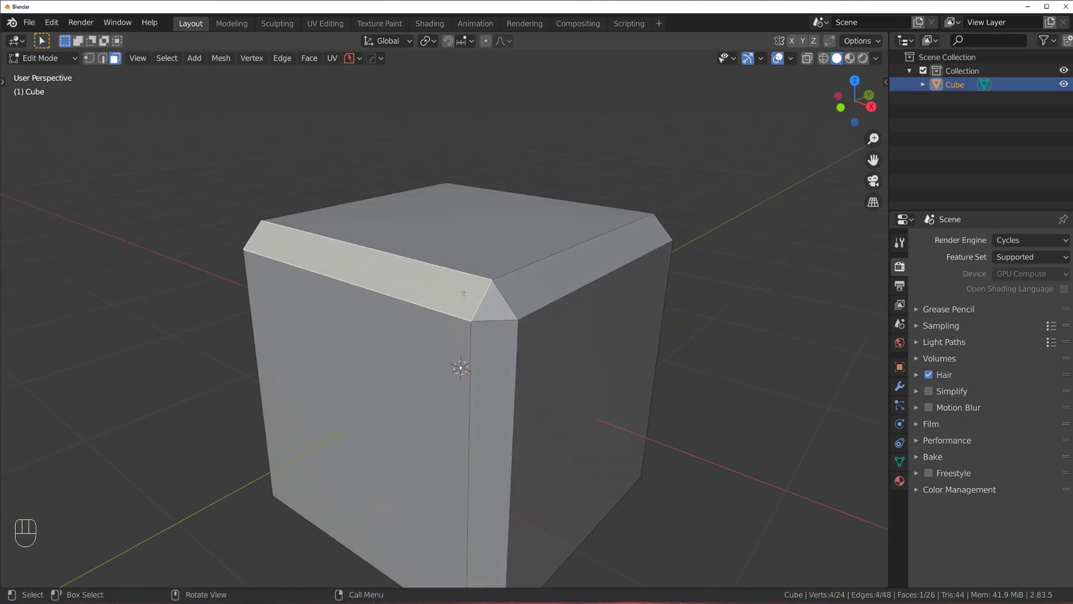
{"action": "left_click", "coordinate": [497, 348], "text": "ctrl"}
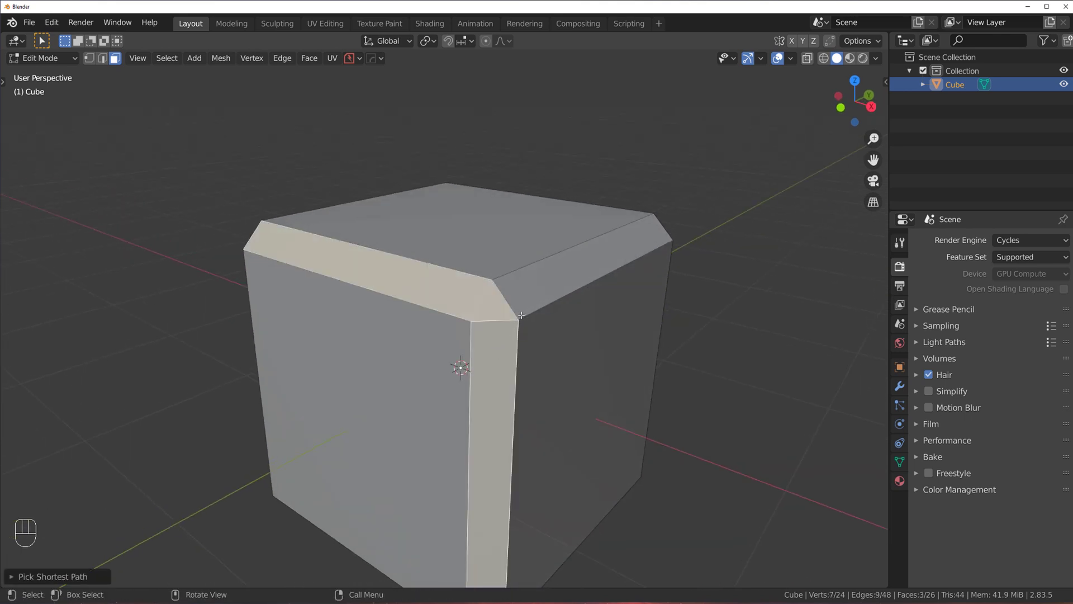
{"action": "key", "text": "y"}
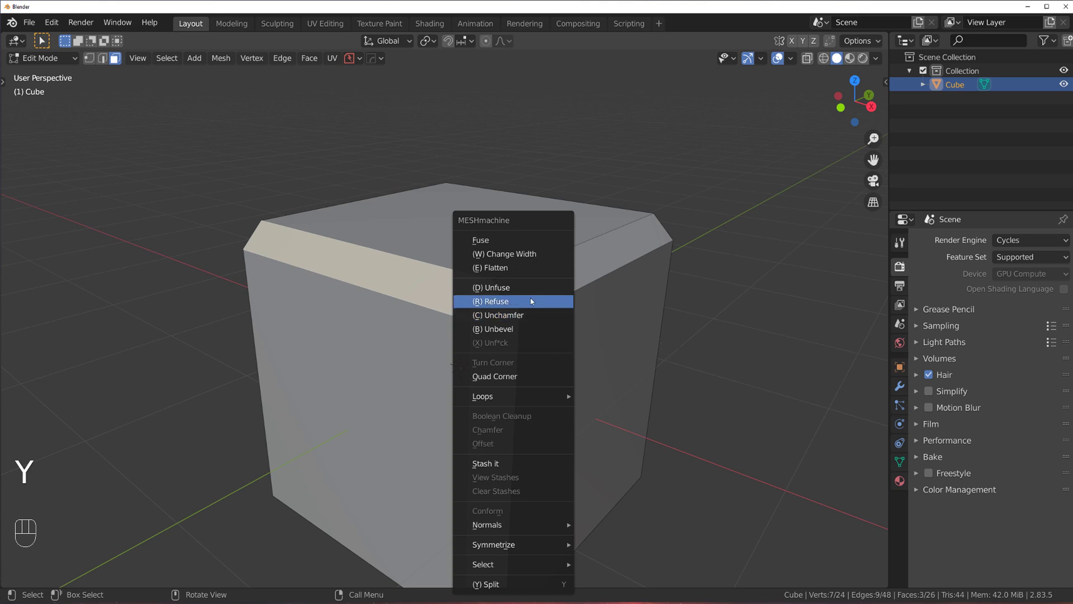
{"action": "left_click", "coordinate": [529, 315]}
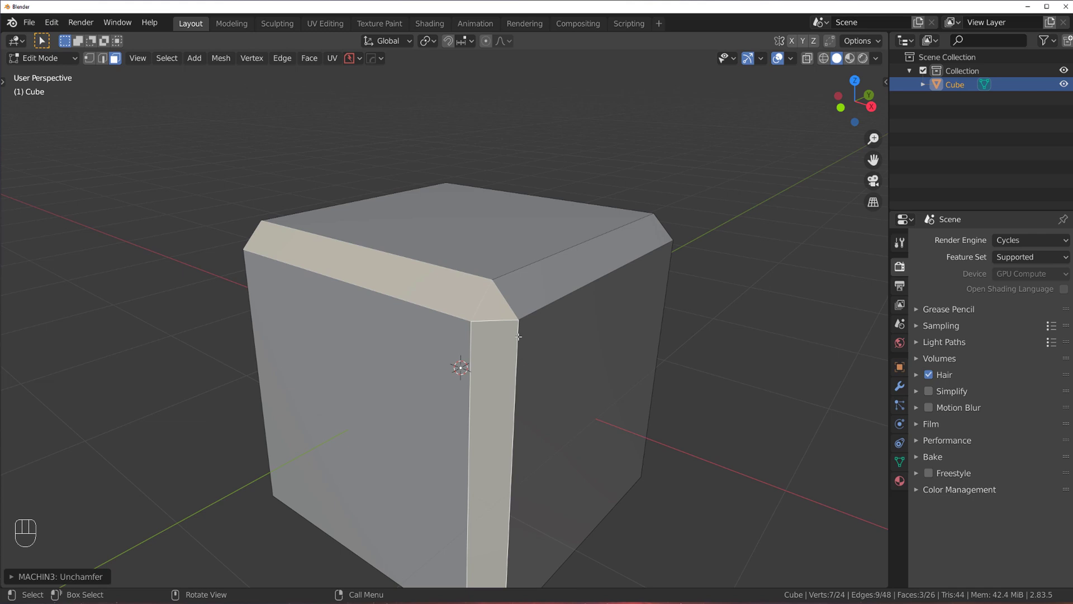
Unchamfer only the bevel face along the top edge, restoring a sharp edge there
{"action": "middle_click_drag", "start_coordinate": [519, 336], "coordinate": [469, 304]}
{"action": "left_click", "coordinate": [445, 283]}
{"action": "scroll", "coordinate": [466, 287], "scroll_direction": "down", "scroll_amount": 2}
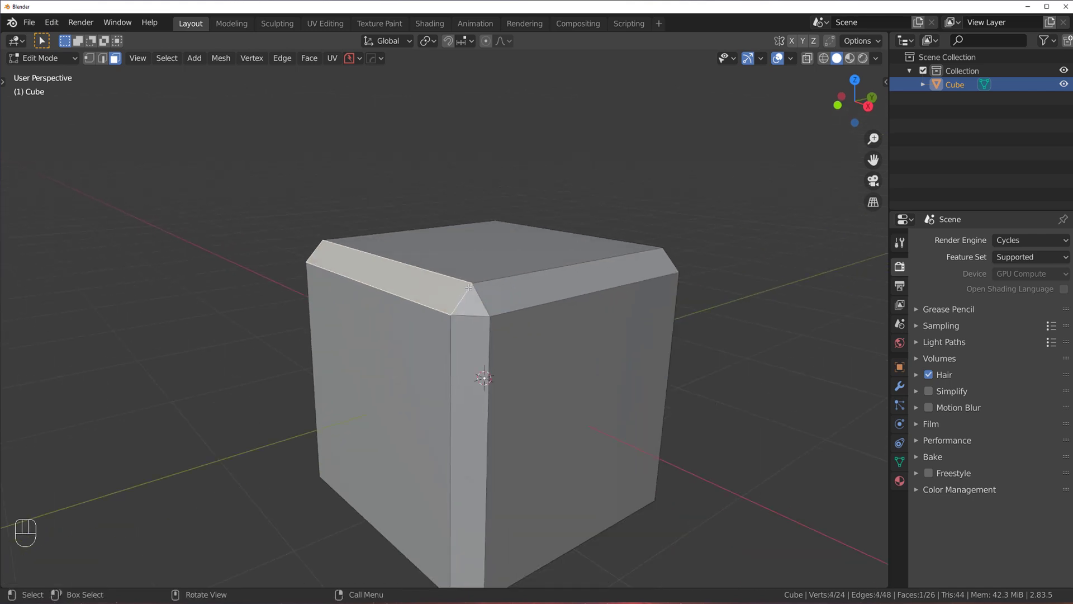
{"action": "key", "text": "y"}
{"action": "left_click", "coordinate": [469, 289]}
{"action": "left_click", "coordinate": [469, 291]}
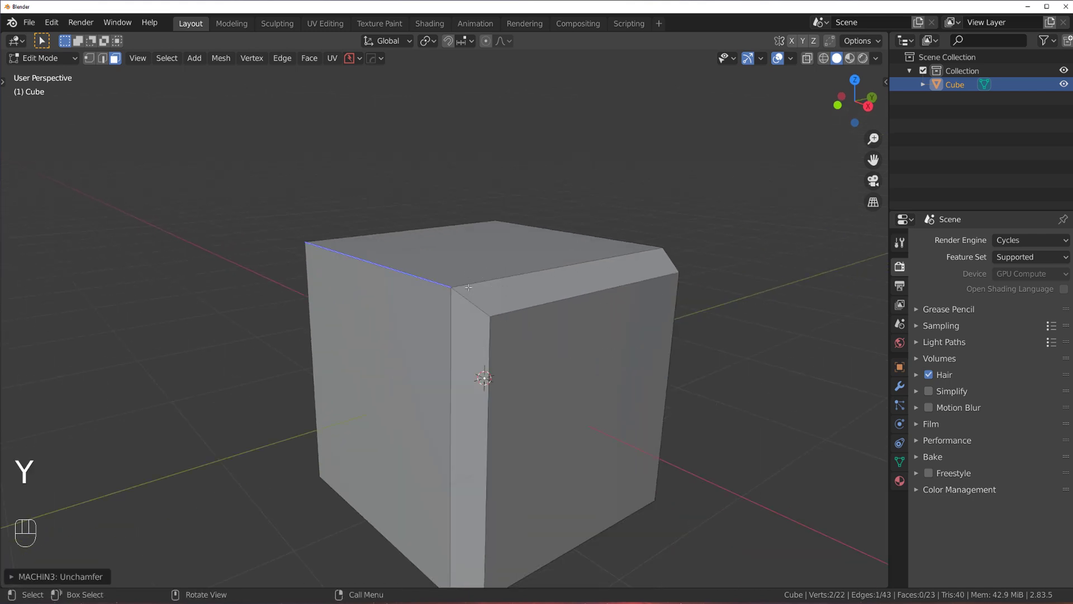
Select the top and vertical bevel faces meeting at the changed corner, and undo back to before the unchamfer
{"action": "middle_click_drag", "start_coordinate": [554, 322], "coordinate": [517, 334]}
{"action": "scroll", "coordinate": [518, 334], "scroll_direction": "down", "scroll_amount": 2}
{"action": "left_click", "coordinate": [478, 335]}
{"action": "left_click", "coordinate": [420, 360], "text": "ctrl"}
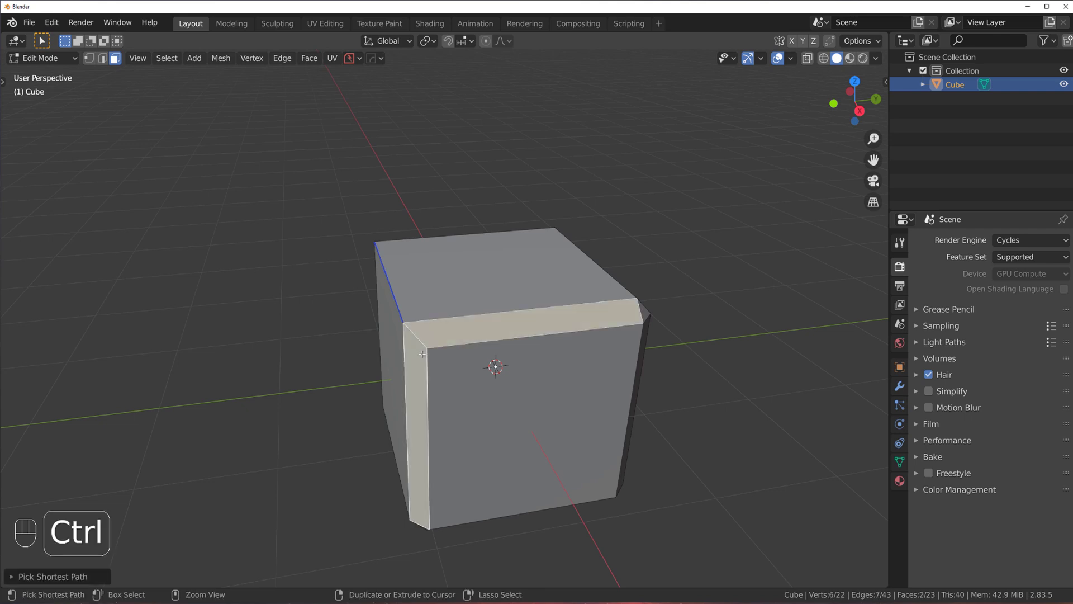
{"action": "middle_click_drag", "start_coordinate": [426, 352], "coordinate": [497, 337]}
{"action": "key", "text": "ctrl+z"}
{"action": "key", "text": "ctrl+z"}
{"action": "key", "text": "ctrl+z"}
{"action": "key", "text": "ctrl+z"}
{"action": "key", "text": "ctrl+z"}
{"action": "key", "text": "ctrl+z"}
{"action": "key", "text": "ctrl+z"}
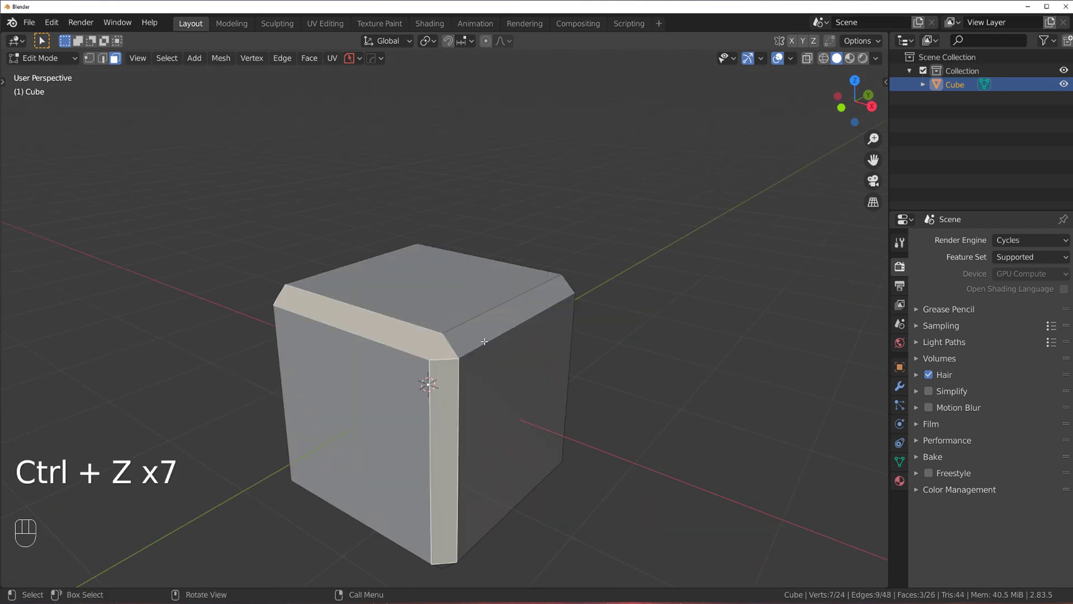
Try to Unfuse the top and vertical bevel faces selected together with the triangular corner between them
{"action": "scroll", "coordinate": [458, 336], "scroll_direction": "up", "scroll_amount": 3}
{"action": "left_click", "coordinate": [424, 315]}
{"action": "scroll", "coordinate": [423, 314], "scroll_direction": "down", "scroll_amount": 3}
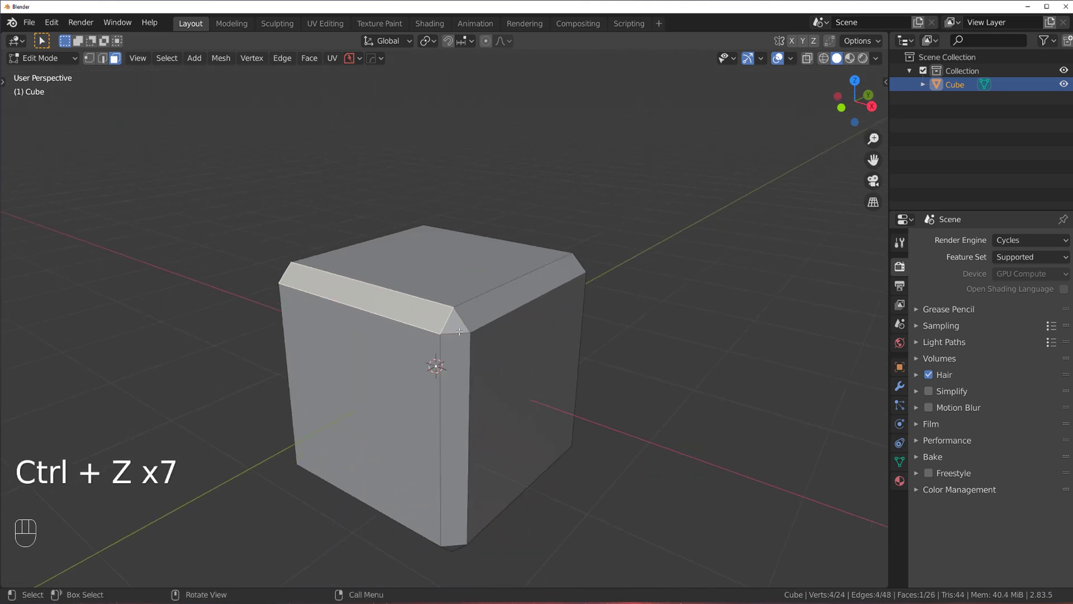
{"action": "middle_click_drag", "start_coordinate": [431, 330], "coordinate": [431, 323]}
{"action": "scroll", "coordinate": [430, 322], "scroll_direction": "up", "scroll_amount": 1}
{"action": "left_click", "coordinate": [457, 380], "text": "ctrl"}
{"action": "scroll", "coordinate": [498, 316], "scroll_direction": "up", "scroll_amount": 1}
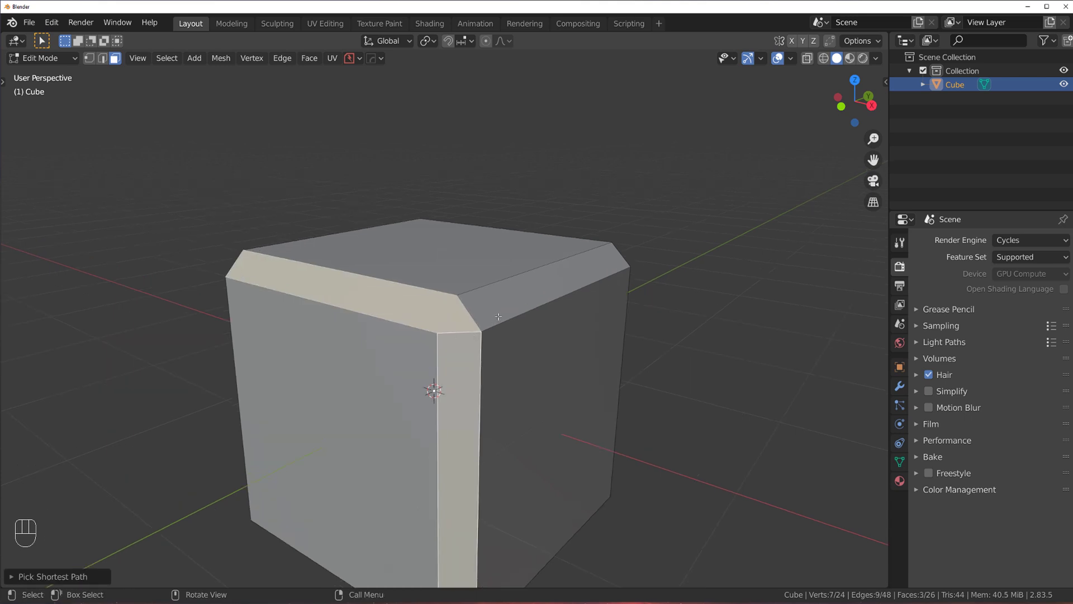
{"action": "key", "text": "y"}
{"action": "left_click", "coordinate": [491, 285]}
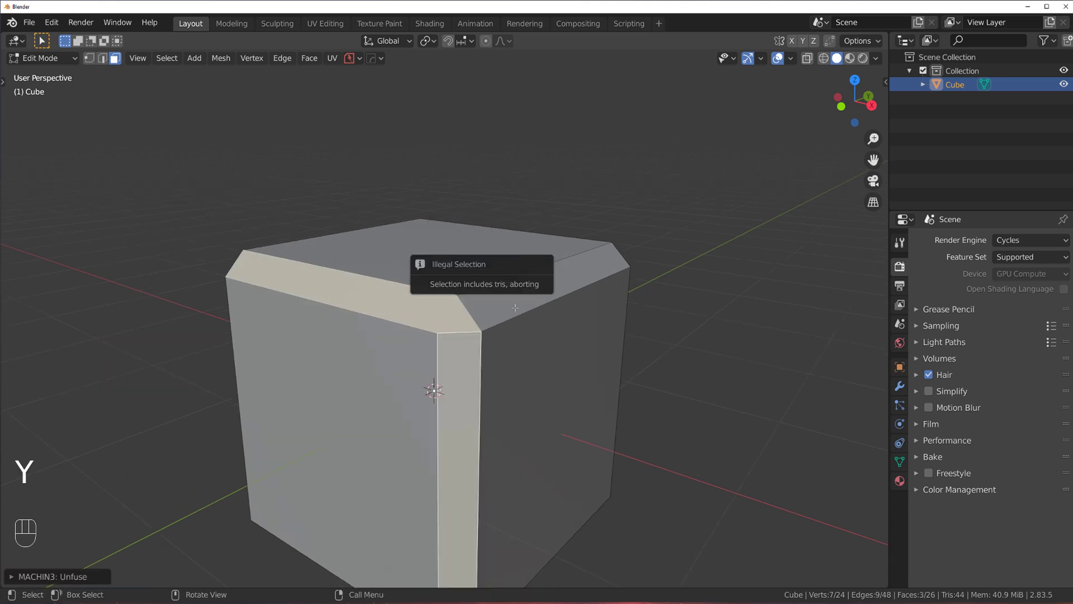
Try Fuse with 6 segments on only the top-edge bevel face beside the triangular corner
{"action": "left_click", "coordinate": [441, 305]}
{"action": "key", "text": "y"}
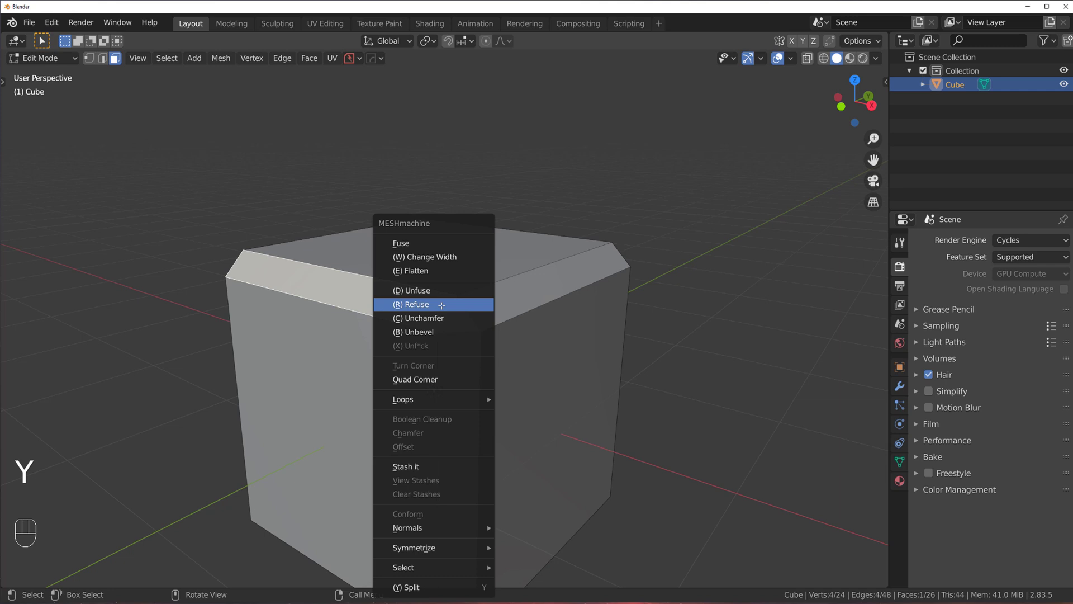
{"action": "left_click", "coordinate": [436, 243]}
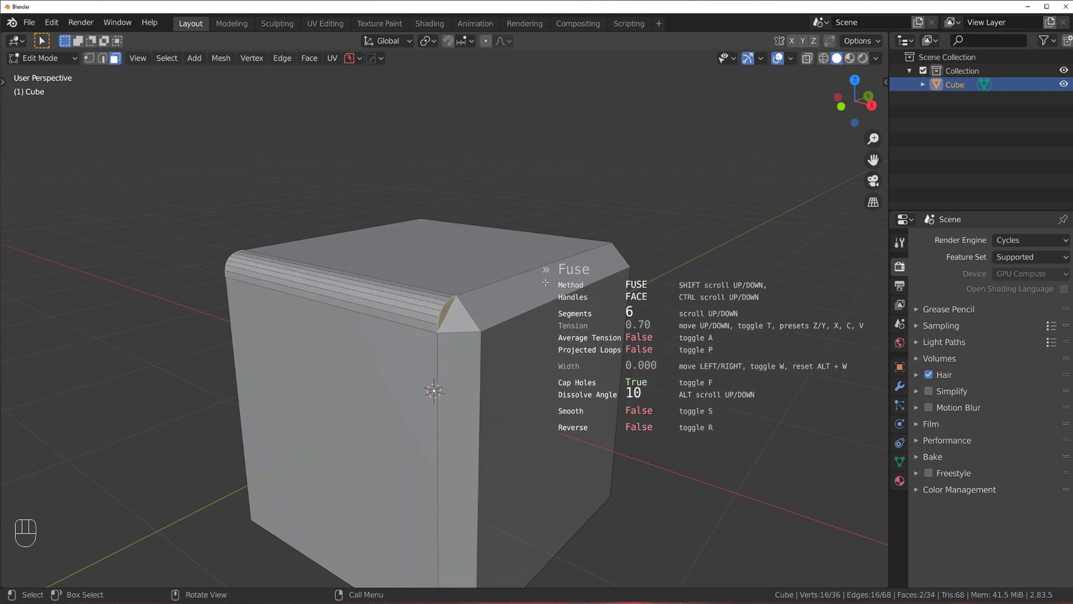
{"action": "right_click", "coordinate": [503, 288]}
Convert the triangular top corner face to a quad with Quad Corner, width 0.05, turned toward the vertical edge
{"action": "scroll", "coordinate": [459, 326], "scroll_direction": "up", "scroll_amount": 2}
{"action": "scroll", "coordinate": [431, 377], "scroll_direction": "down", "scroll_amount": 3}
{"action": "middle_click_drag", "start_coordinate": [431, 377], "coordinate": [378, 376]}
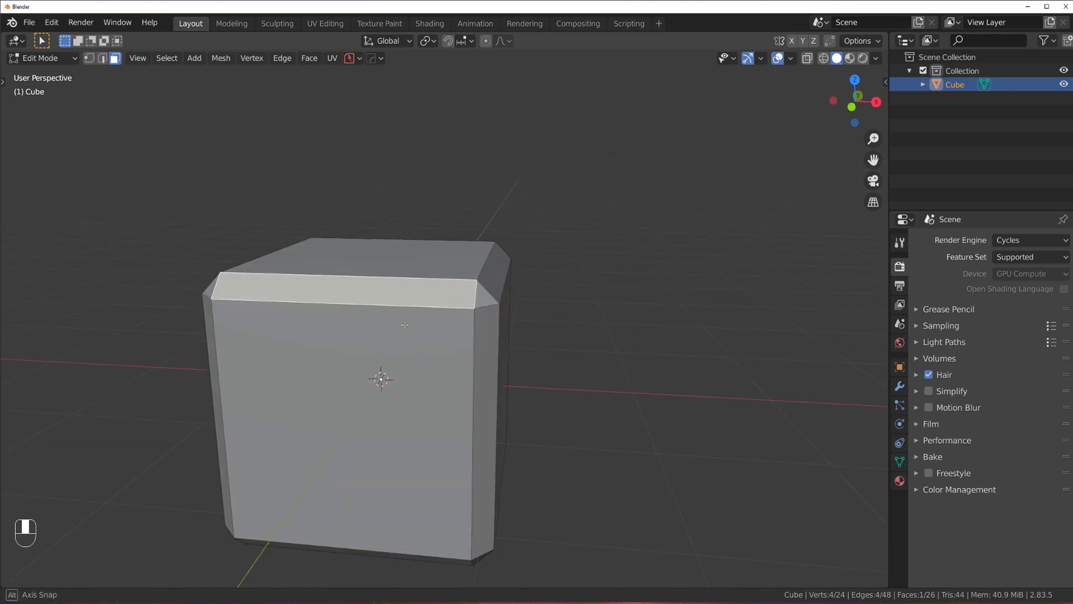
{"action": "scroll", "coordinate": [408, 403], "scroll_direction": "up", "scroll_amount": 4}
{"action": "middle_click_drag", "start_coordinate": [422, 312], "coordinate": [483, 324]}
{"action": "scroll", "coordinate": [453, 292], "scroll_direction": "down", "scroll_amount": 2}
{"action": "scroll", "coordinate": [458, 299], "scroll_direction": "up", "scroll_amount": 2}
{"action": "left_click", "coordinate": [460, 325]}
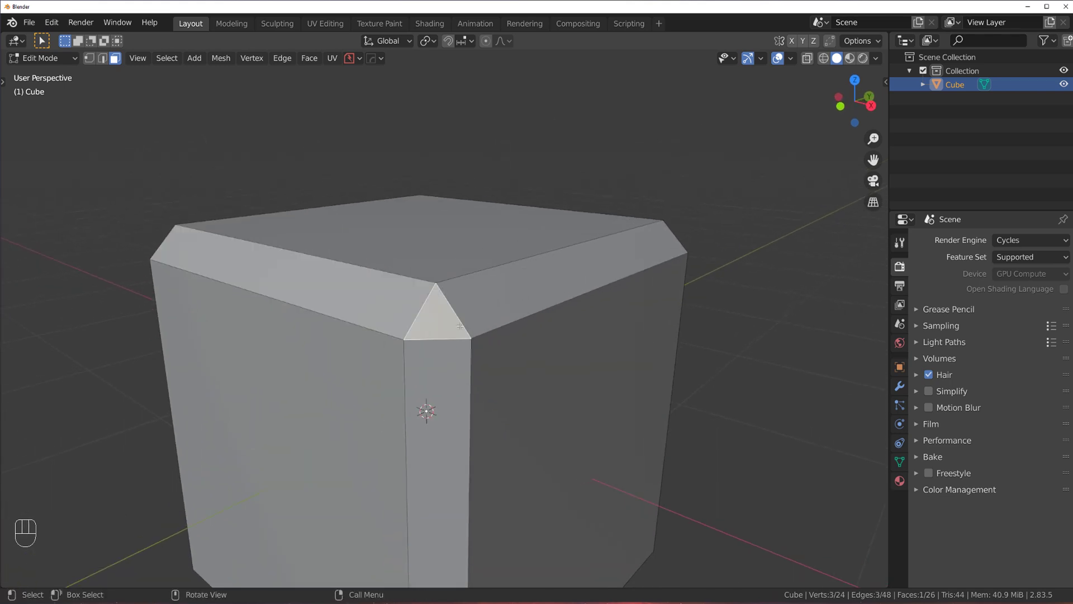
{"action": "key", "text": "y"}
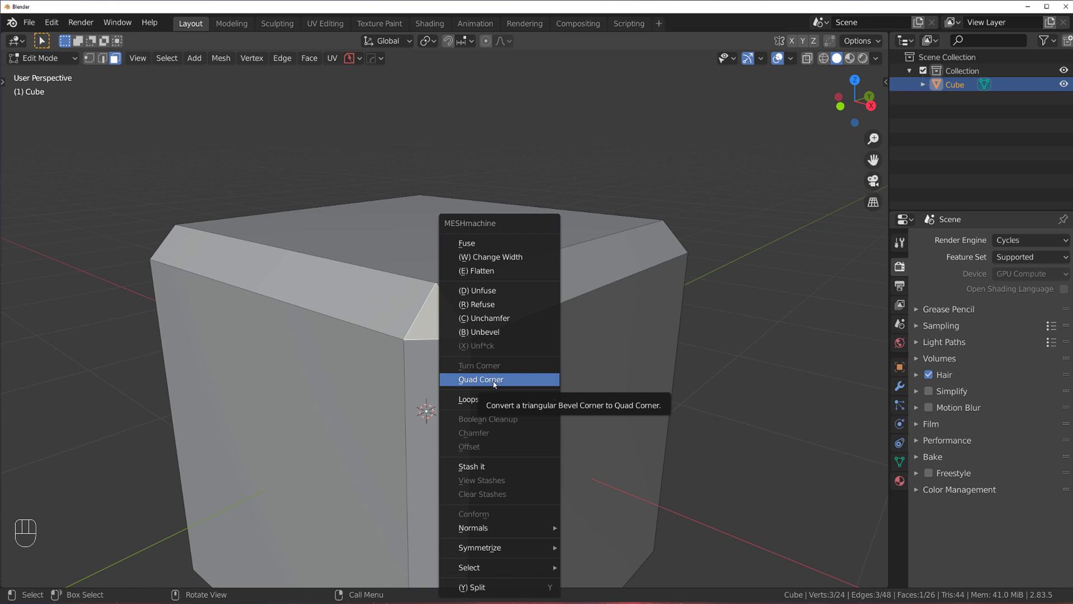
{"action": "left_click", "coordinate": [494, 381]}
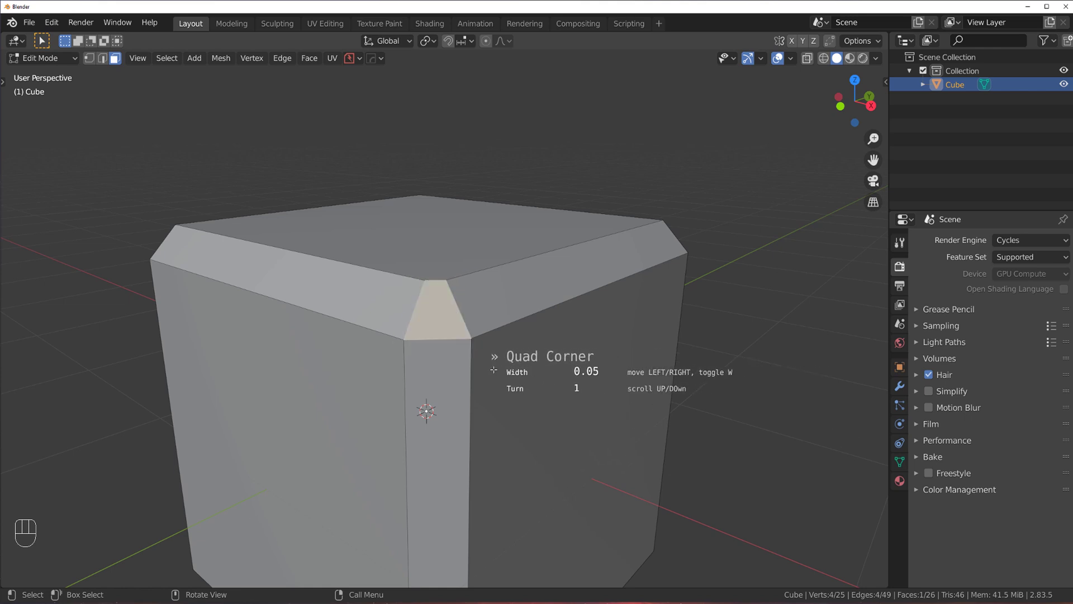
{"action": "scroll", "coordinate": [493, 370], "scroll_direction": "up", "scroll_amount": 1}
{"action": "left_click", "coordinate": [493, 370]}
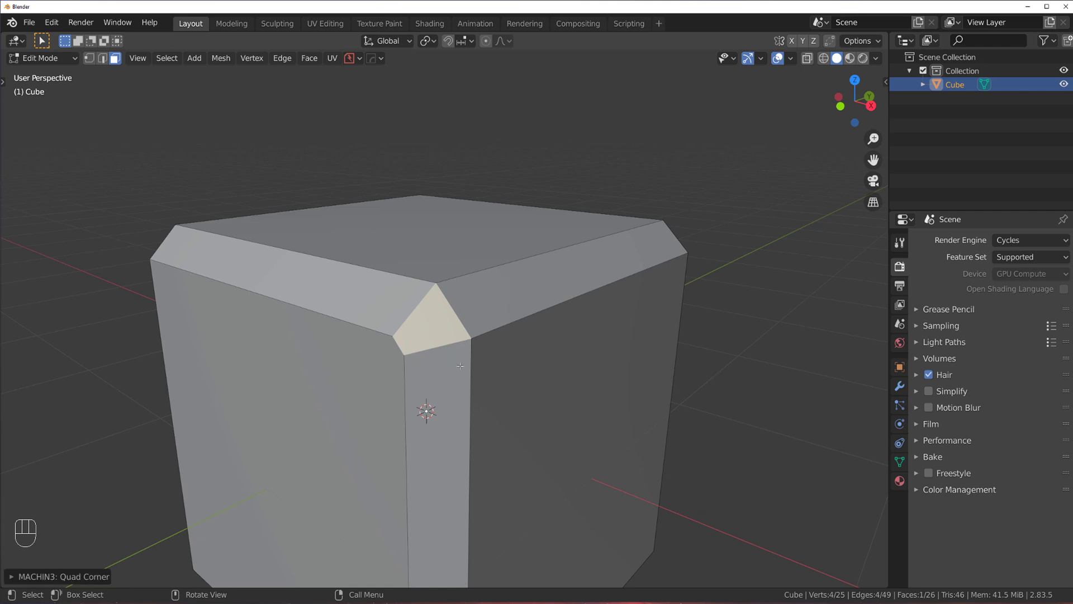
Symmetrize the cube along X in the mirror gizmo's Symmetry mode, copying the quad corner to the opposite side
{"action": "scroll", "coordinate": [321, 297], "scroll_direction": "down", "scroll_amount": 7}
{"action": "middle_click_drag", "start_coordinate": [321, 296], "coordinate": [436, 300]}
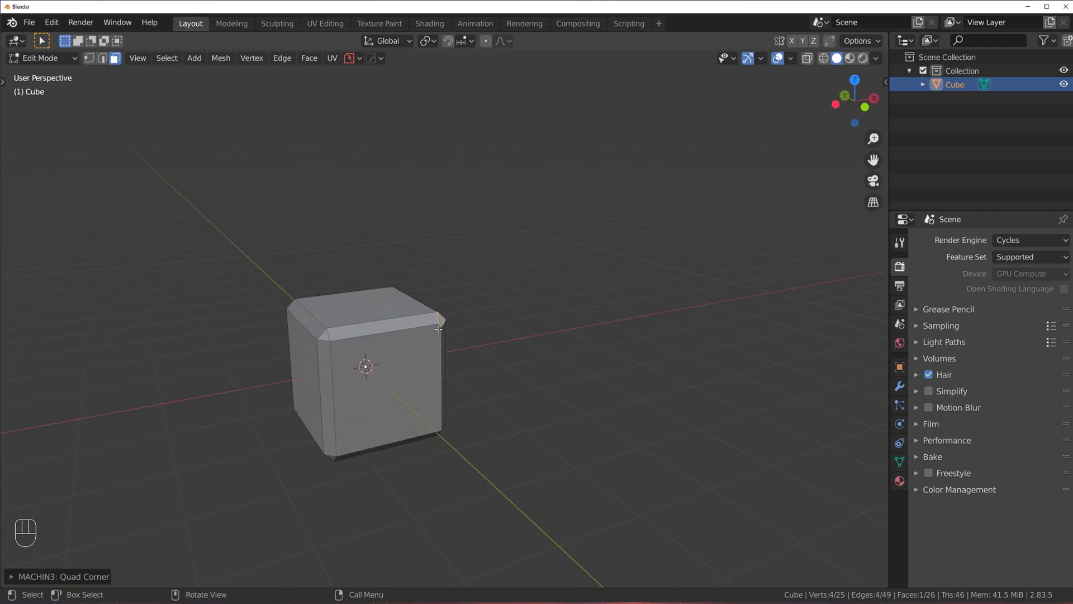
{"action": "scroll", "coordinate": [324, 335], "scroll_direction": "up", "scroll_amount": 3}
{"action": "middle_click_drag", "start_coordinate": [313, 338], "coordinate": [444, 321], "text": "shift"}
{"action": "scroll", "coordinate": [445, 322], "scroll_direction": "up", "scroll_amount": 2}
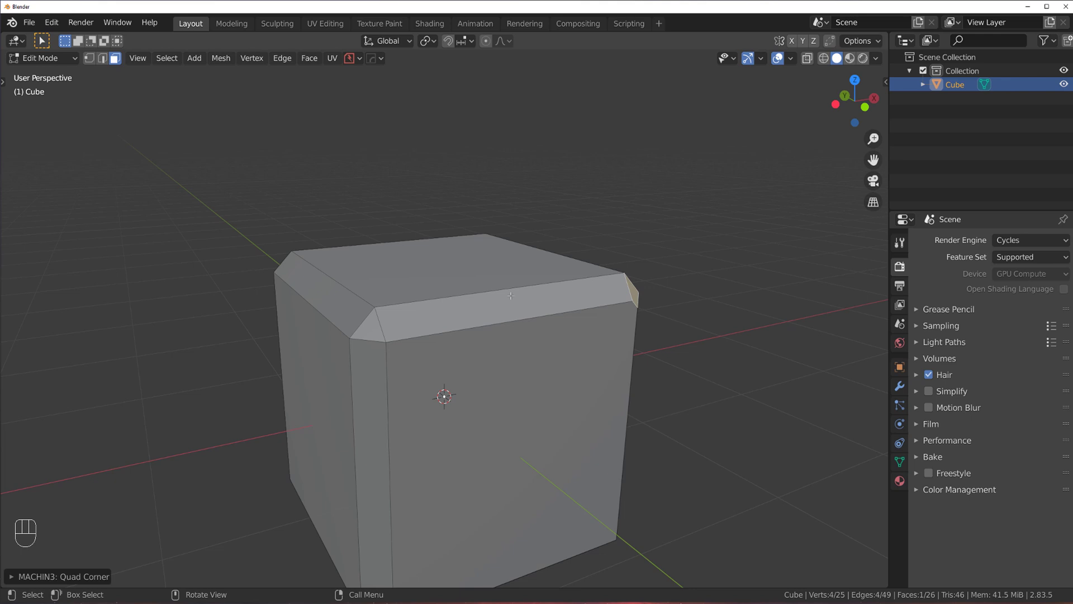
{"action": "key", "text": "Tab"}
{"action": "key", "text": "alt+x"}
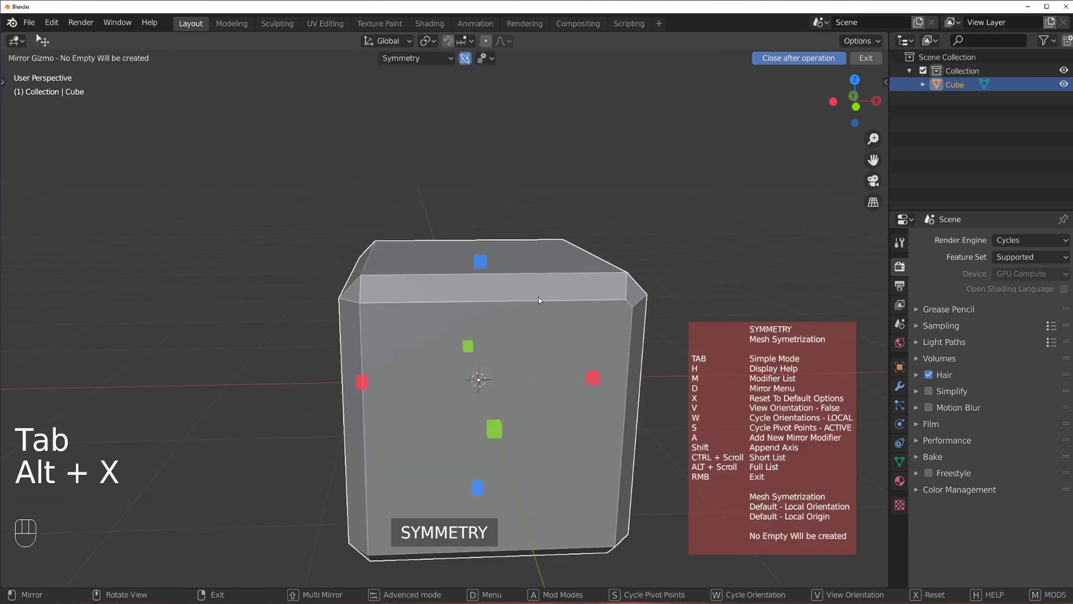
{"action": "scroll", "coordinate": [540, 297], "scroll_direction": "down", "scroll_amount": 1, "text": "ctrl"}
{"action": "key", "text": "d"}
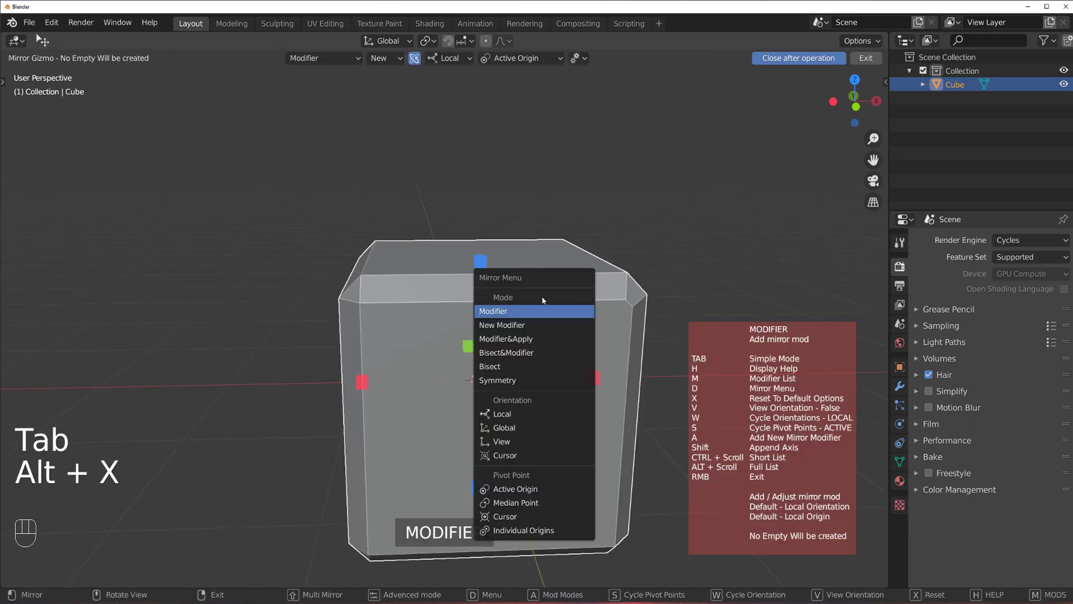
{"action": "left_click", "coordinate": [532, 380]}
{"action": "left_click", "coordinate": [590, 378]}
Symmetrize the cube along Z so the top quad corners are copied to the bottom
{"action": "middle_click_drag", "start_coordinate": [522, 351], "coordinate": [513, 307]}
{"action": "key", "text": "alt+x"}
{"action": "right_click", "coordinate": [479, 247]}
Select the bevel face loop around the side with the quad corners and round it with Fuse
{"action": "middle_click_drag", "start_coordinate": [479, 248], "coordinate": [496, 409]}
{"action": "middle_click_drag", "start_coordinate": [372, 346], "coordinate": [521, 267]}
{"action": "key", "text": "Tab"}
{"action": "left_click", "coordinate": [506, 300], "text": "alt"}
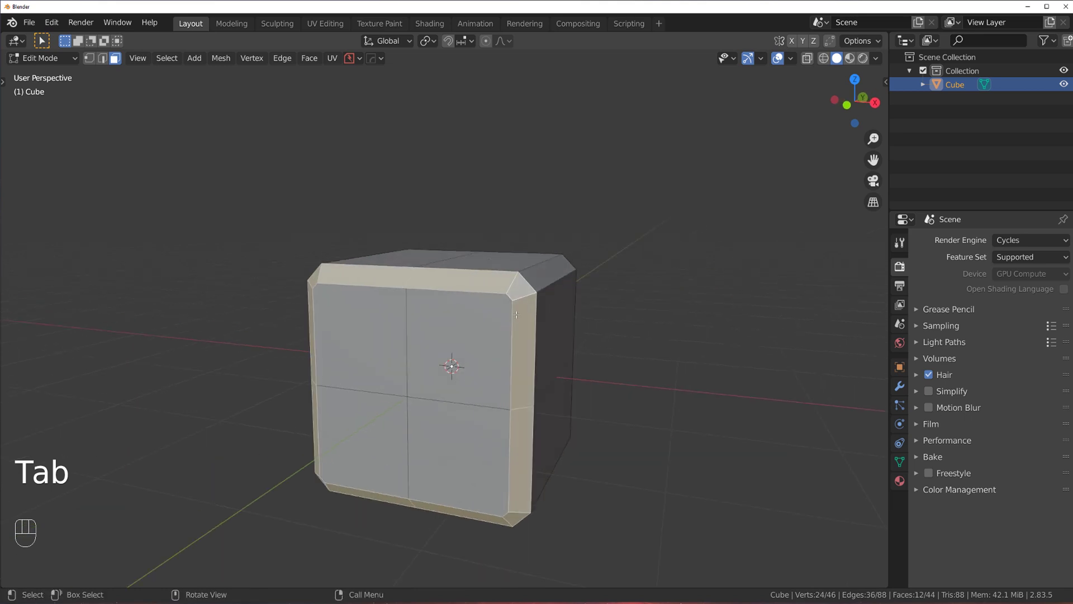
{"action": "key", "text": "y"}
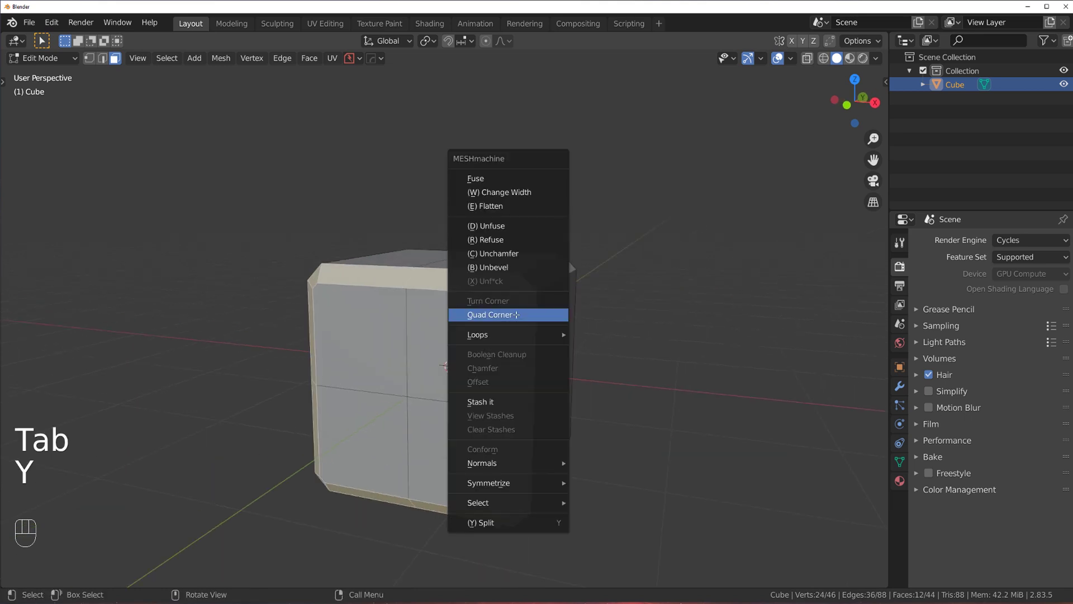
{"action": "left_click", "coordinate": [491, 182]}
{"action": "left_click", "coordinate": [490, 180]}
Symmetrize the cube along Y to copy the rounded bevel loop to the opposite side
{"action": "middle_click_drag", "start_coordinate": [588, 277], "coordinate": [453, 288]}
{"action": "scroll", "coordinate": [452, 288], "scroll_direction": "down", "scroll_amount": 2}
{"action": "key", "text": "alt+x"}
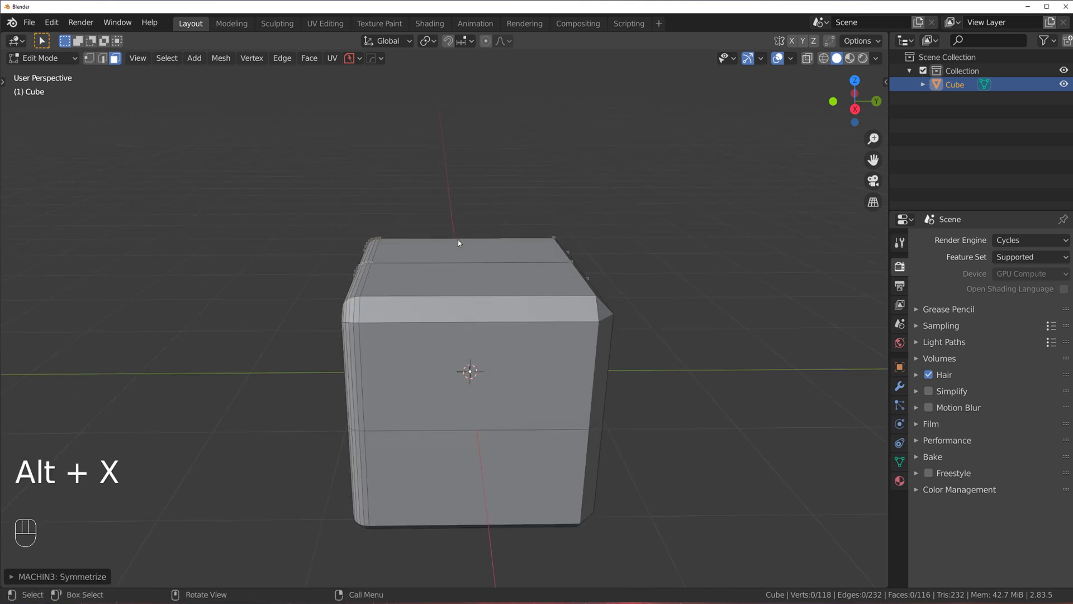
{"action": "key", "text": "Tab"}
{"action": "key", "text": "alt+x"}
{"action": "middle_click_drag", "start_coordinate": [355, 371], "coordinate": [507, 316]}
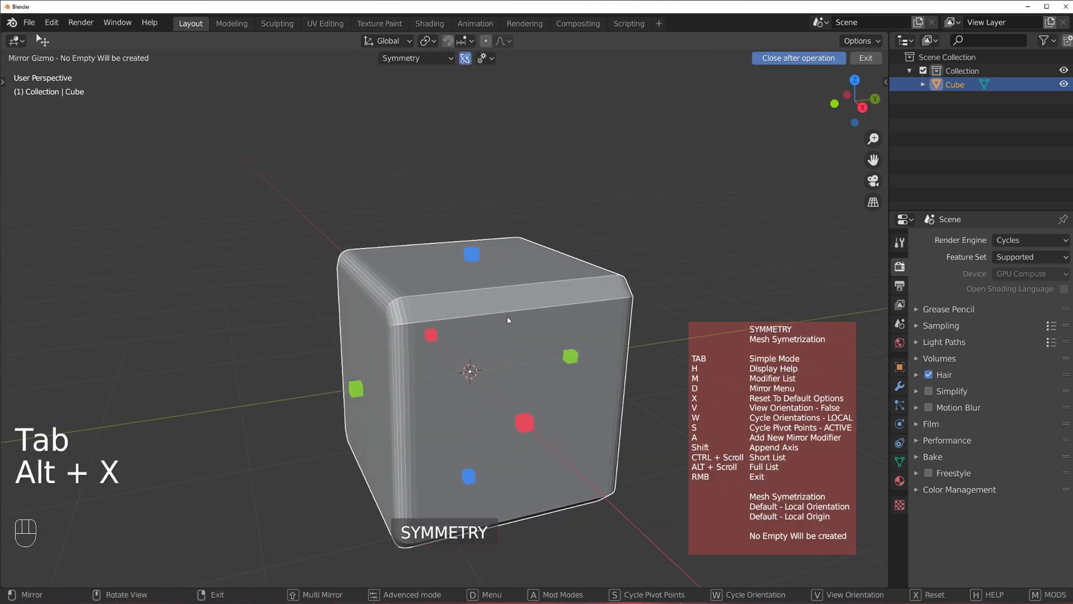
{"action": "right_click", "coordinate": [507, 316]}
Select the face loop of the flat chamfer along the cube's top edge on the +X side and round it with Fuse
{"action": "key", "text": "Tab"}
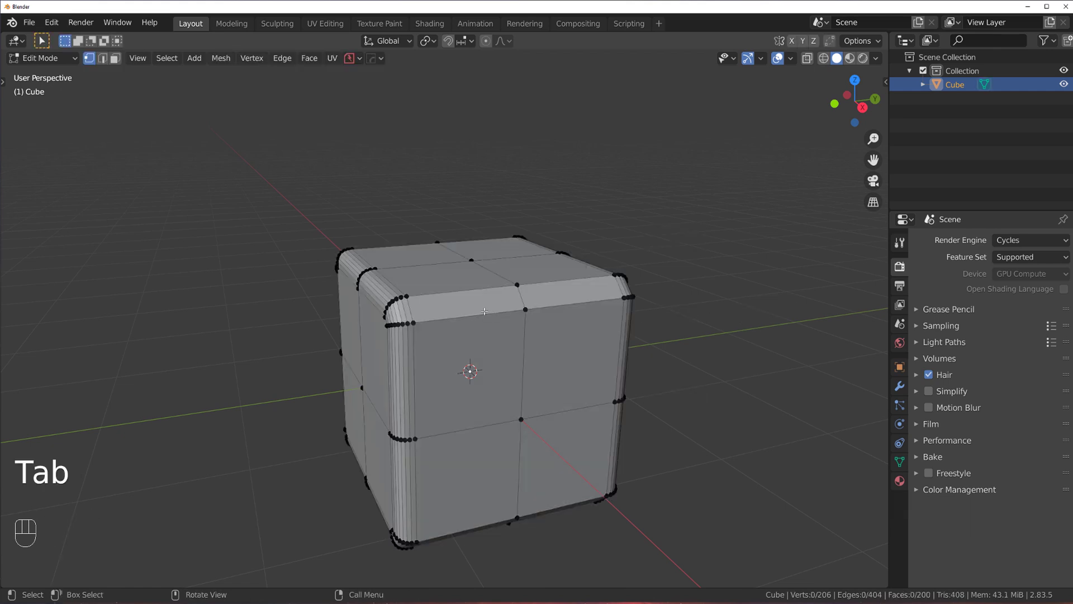
{"action": "right_click", "coordinate": [533, 317]}
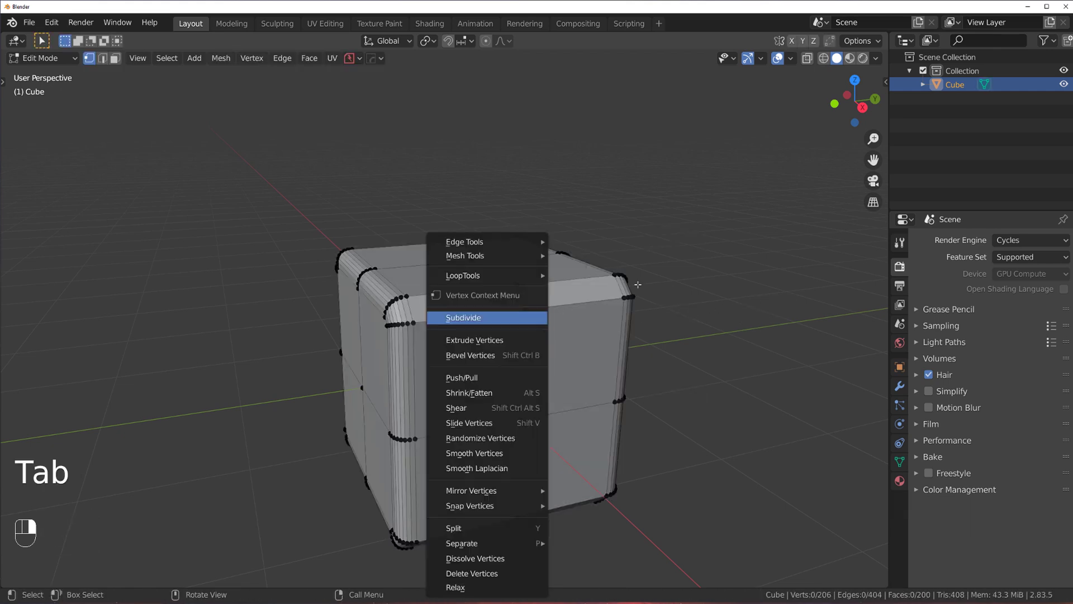
{"action": "key", "text": "Tab"}
{"action": "scroll", "coordinate": [496, 326], "scroll_direction": "up", "scroll_amount": 3}
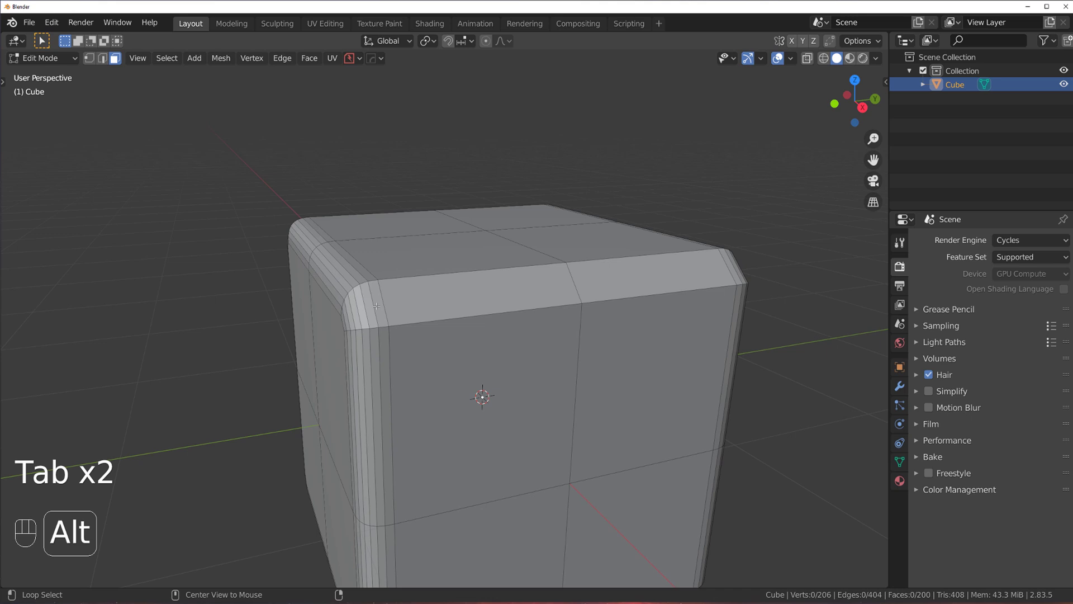
{"action": "left_click", "coordinate": [394, 316], "text": "alt"}
{"action": "middle_click_drag", "start_coordinate": [495, 318], "coordinate": [492, 314]}
{"action": "key", "text": "y"}
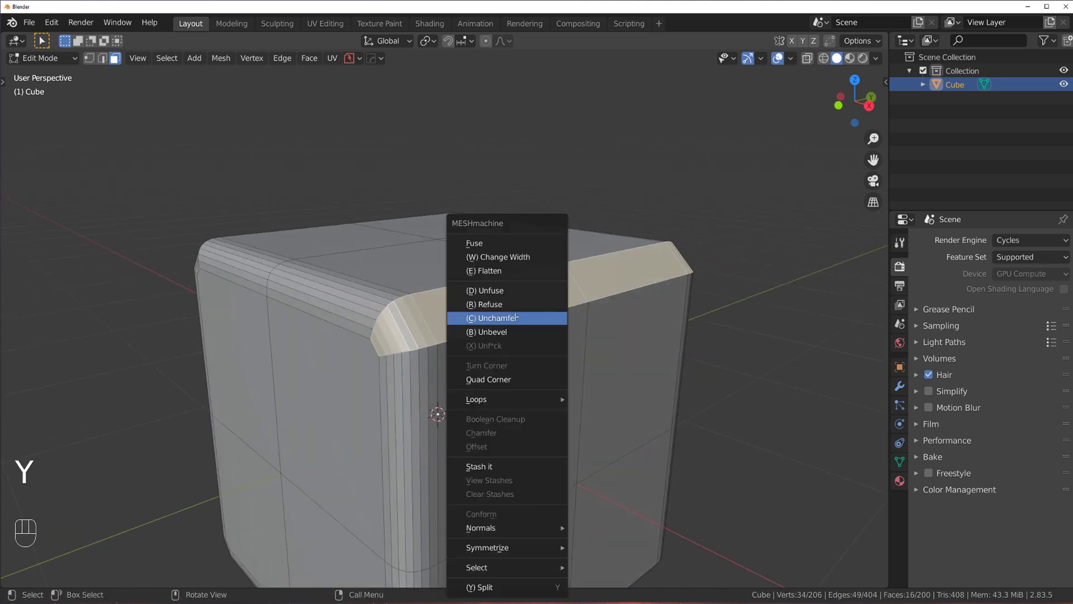
{"action": "left_click", "coordinate": [486, 243]}
{"action": "scroll", "coordinate": [486, 244], "scroll_direction": "down", "scroll_amount": 1}
{"action": "middle_click_drag", "start_coordinate": [485, 245], "coordinate": [549, 266]}
Symmetrize the cube along X and Z in the mirror gizmo's Symmetry mode so all remaining chamfers become rounded
{"action": "key", "text": "Tab"}
{"action": "key", "text": "alt+x"}
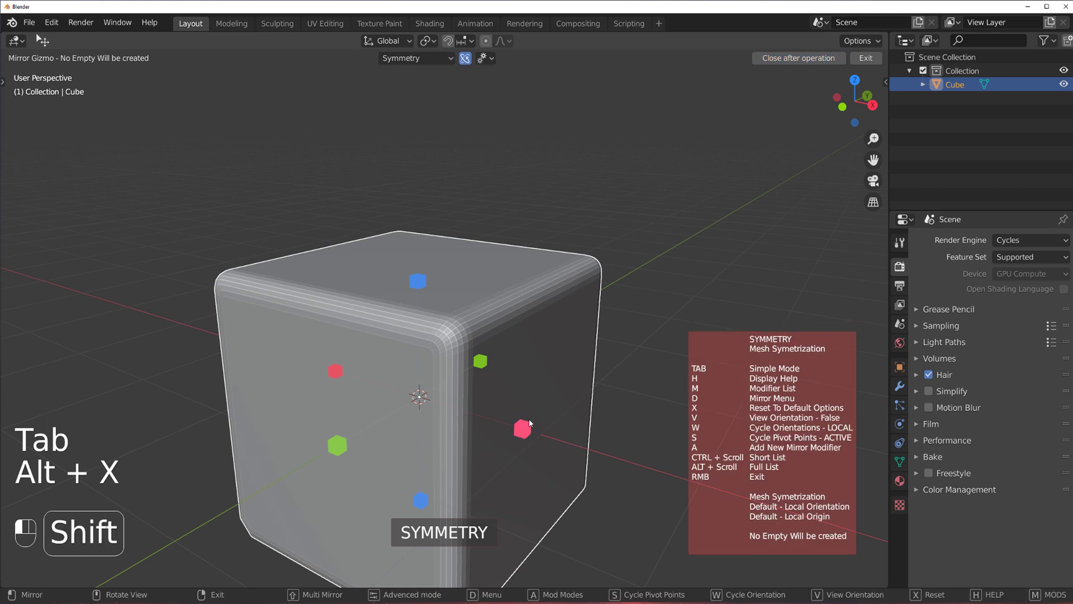
{"action": "left_click", "coordinate": [419, 293]}
{"action": "middle_click_drag", "start_coordinate": [419, 293], "coordinate": [500, 336]}
{"action": "scroll", "coordinate": [434, 329], "scroll_direction": "up", "scroll_amount": 2}
{"action": "scroll", "coordinate": [471, 334], "scroll_direction": "up", "scroll_amount": 1}
{"action": "middle_click_drag", "start_coordinate": [434, 329], "coordinate": [526, 306]}
{"action": "scroll", "coordinate": [545, 300], "scroll_direction": "up", "scroll_amount": 6}
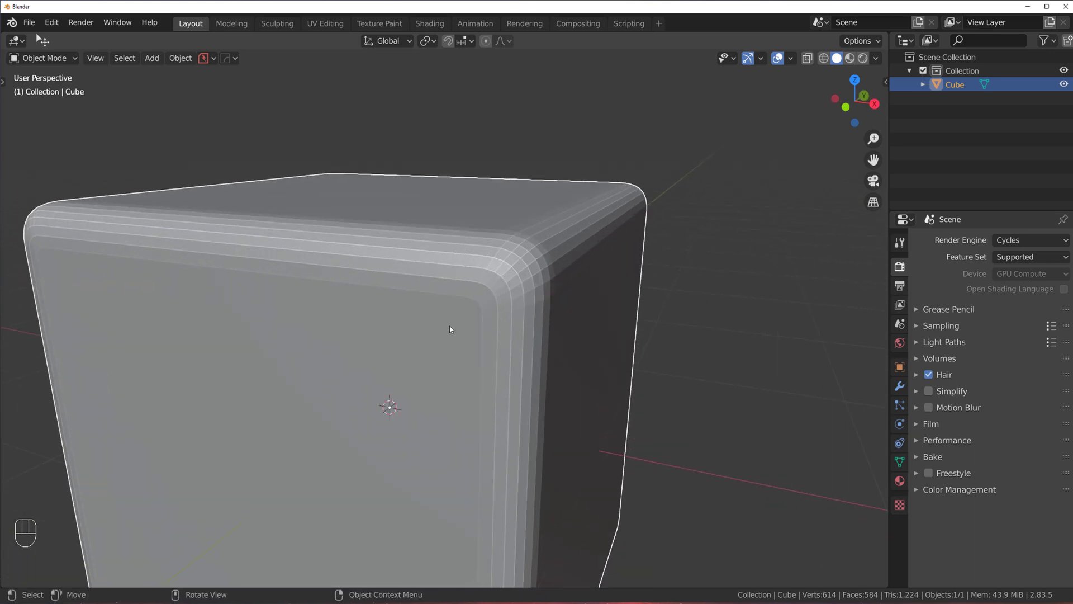
Select the strip of faces across the rounded top edge on the +X side and turn it back into a chamfer with Unfuse
{"action": "key", "text": "Tab"}
{"action": "scroll", "coordinate": [540, 305], "scroll_direction": "down", "scroll_amount": 5}
{"action": "middle_click_drag", "start_coordinate": [407, 383], "coordinate": [587, 290]}
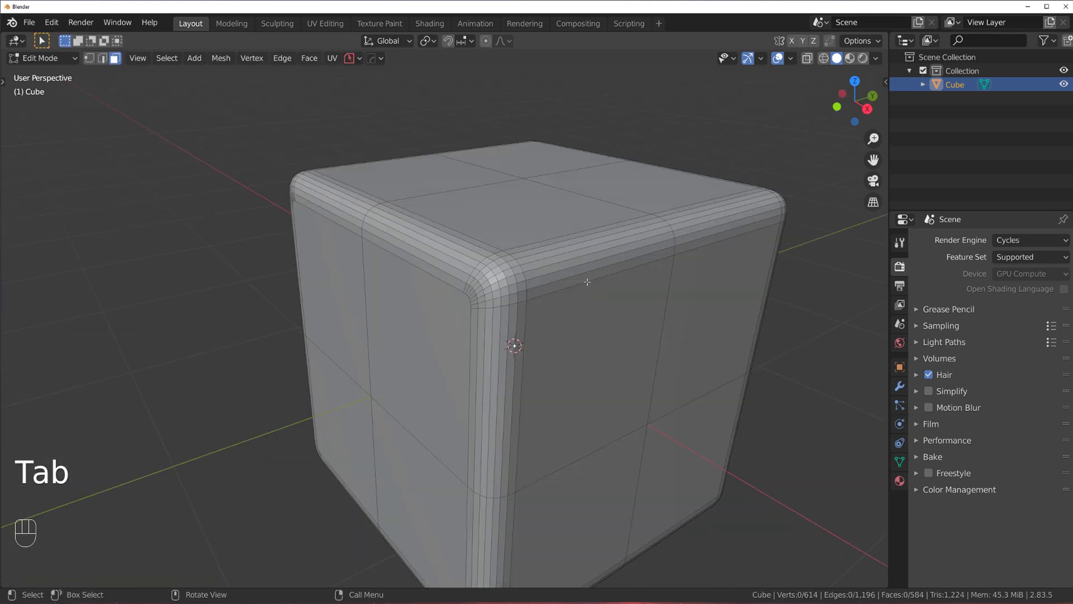
{"action": "left_click", "coordinate": [587, 282]}
{"action": "left_click", "coordinate": [579, 271]}
{"action": "left_click", "coordinate": [572, 242], "text": "ctrl"}
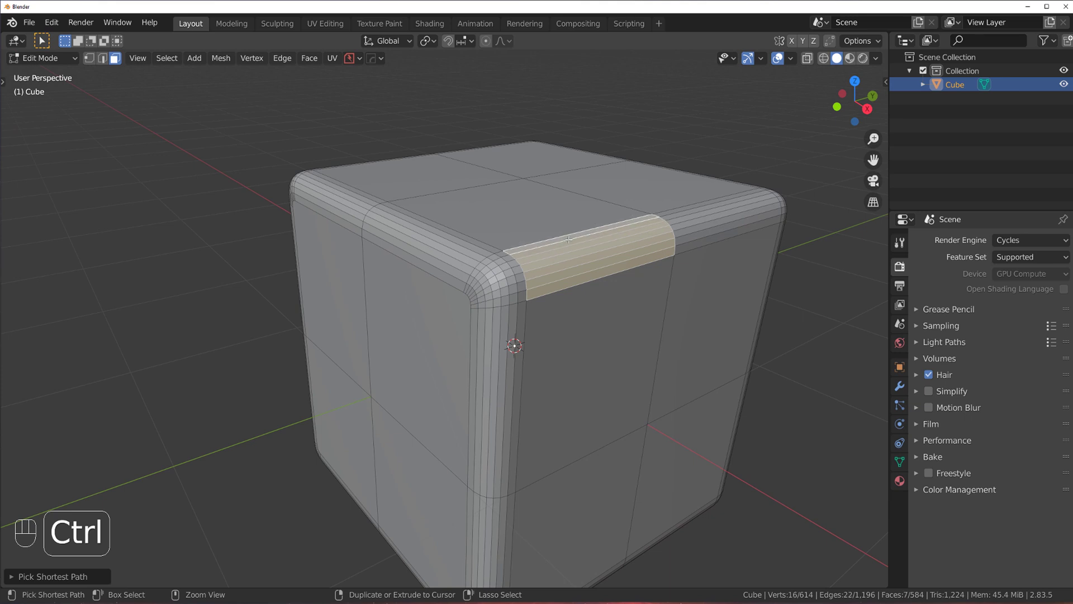
{"action": "middle_click_drag", "start_coordinate": [569, 239], "coordinate": [449, 282], "text": "shift"}
{"action": "key", "text": "y"}
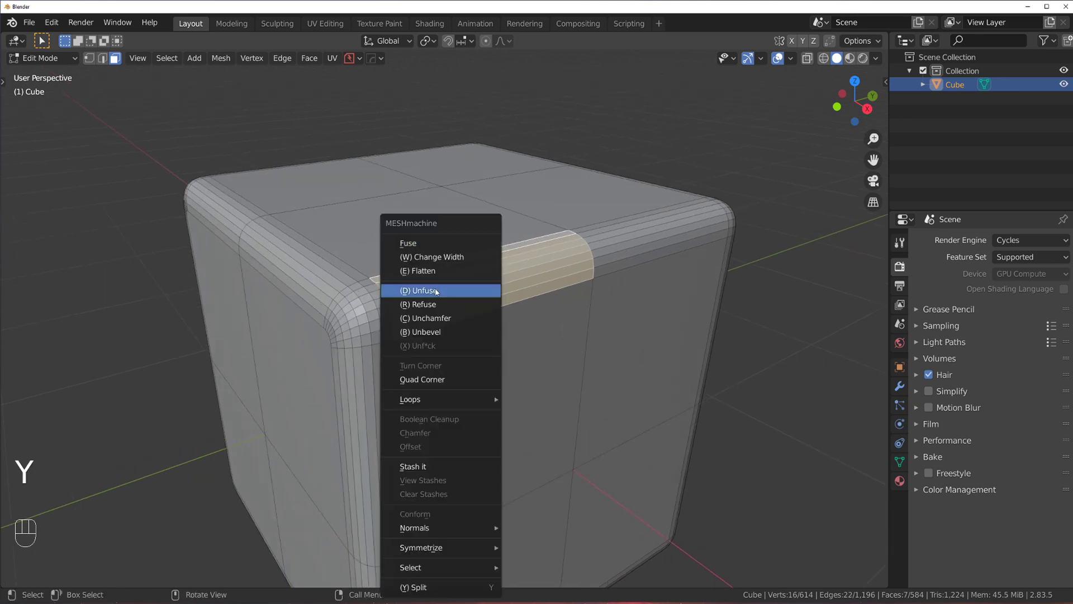
{"action": "left_click", "coordinate": [435, 290]}
Unchamfer the selected top strip into a hard edge, with Handles set to FACE and Set Sharps on
{"action": "key", "text": "y"}
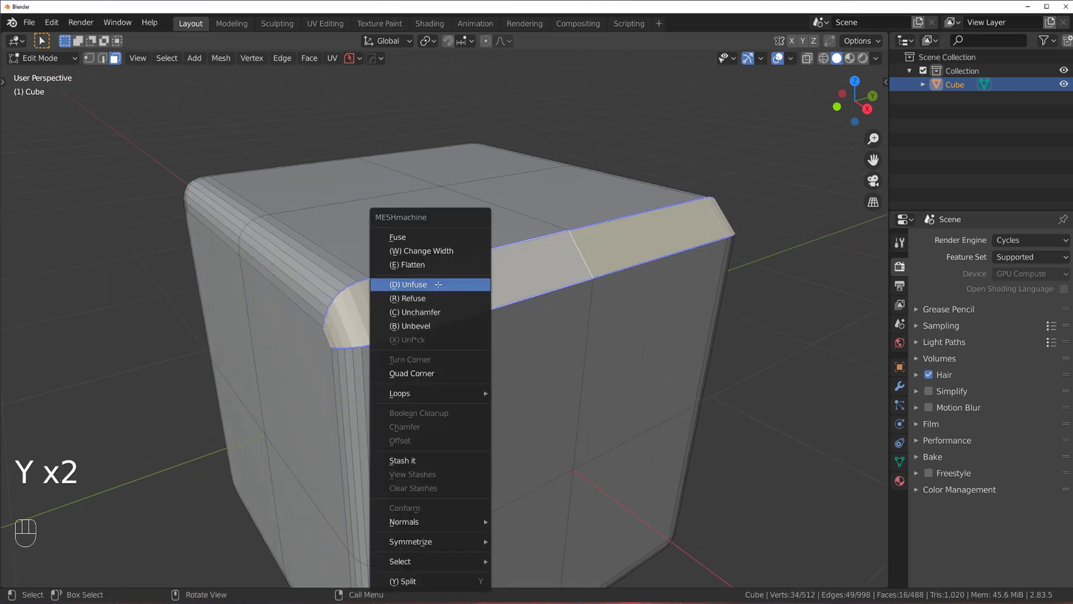
{"action": "left_click", "coordinate": [440, 312]}
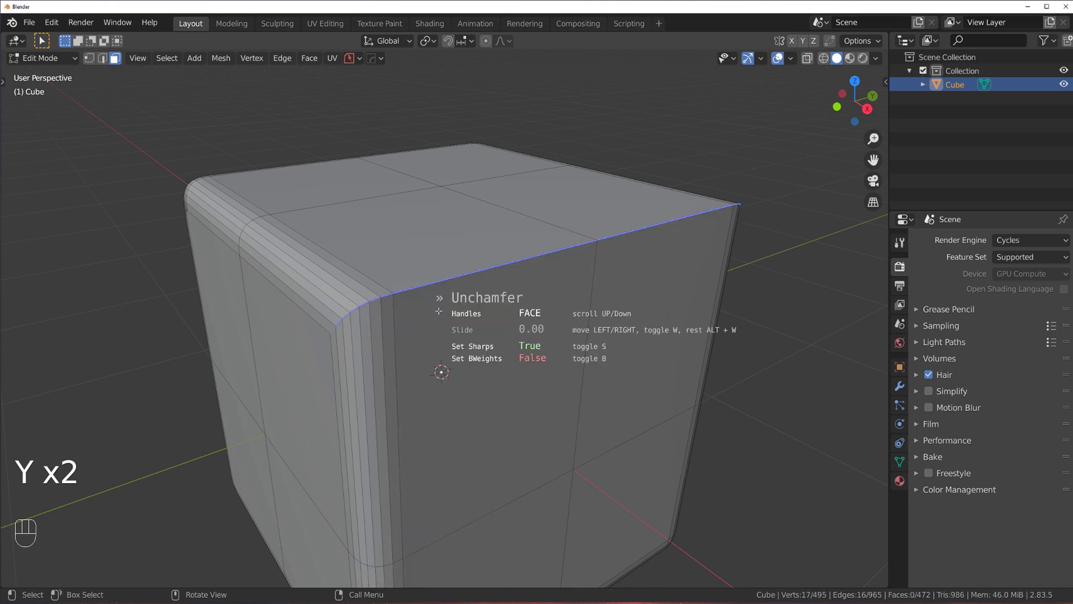
{"action": "left_click", "coordinate": [439, 310]}
Symmetrize the mesh along X to copy the hard top edge to the opposite side
{"action": "scroll", "coordinate": [457, 303], "scroll_direction": "down", "scroll_amount": 2}
{"action": "key", "text": "Tab"}
{"action": "middle_click_drag", "start_coordinate": [491, 278], "coordinate": [526, 290]}
{"action": "key", "text": "alt+x"}
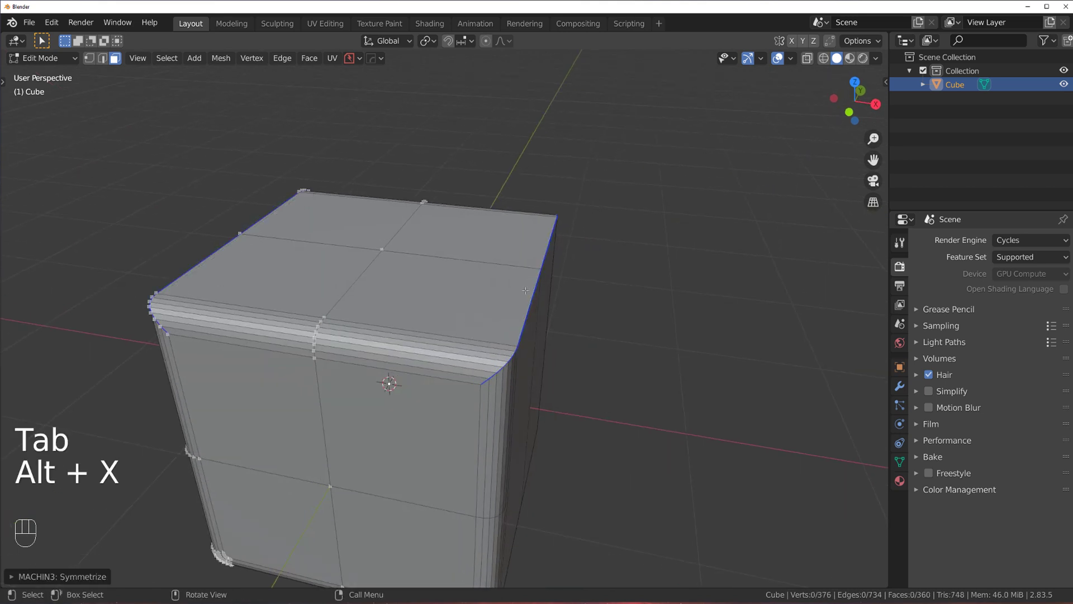
Symmetrize the cube along Z in the mirror gizmo's Symmetry mode to copy the hard top edges to the bottom
{"action": "scroll", "coordinate": [383, 318], "scroll_direction": "down", "scroll_amount": 3}
{"action": "key", "text": "Tab"}
{"action": "key", "text": "alt+x"}
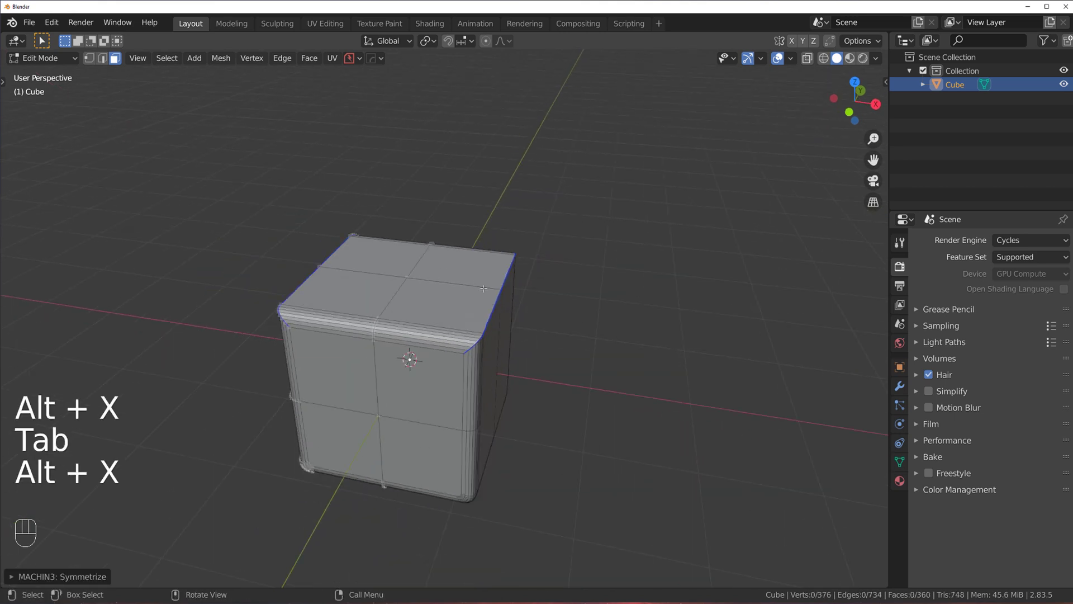
{"action": "middle_click_drag", "start_coordinate": [483, 288], "coordinate": [496, 264]}
{"action": "key", "text": "alt+x"}
{"action": "key", "text": "Tab"}
{"action": "key", "text": "alt+x"}
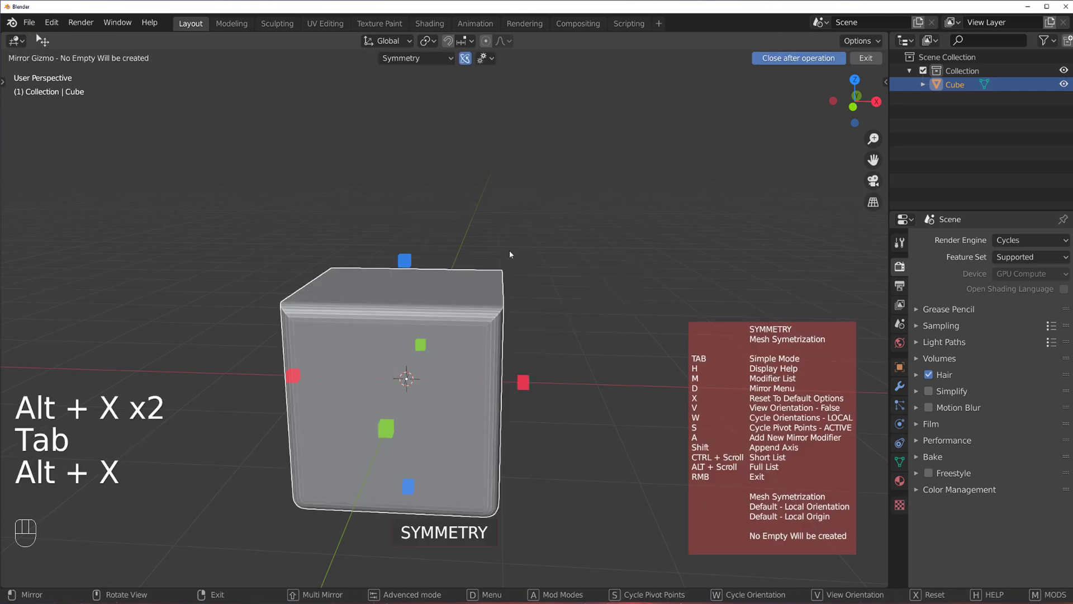
{"action": "key", "text": "shift"}
{"action": "right_click", "coordinate": [465, 252]}
Select the faces across the rounded loop around the cube's -Y side and turn the loop into a chamfer with Unfuse
{"action": "middle_click_drag", "start_coordinate": [493, 283], "coordinate": [353, 305], "text": "shift"}
{"action": "scroll", "coordinate": [413, 278], "scroll_direction": "up", "scroll_amount": 1}
{"action": "key", "text": "Tab"}
{"action": "left_click", "coordinate": [321, 312], "text": "ctrl"}
{"action": "key", "text": "y"}
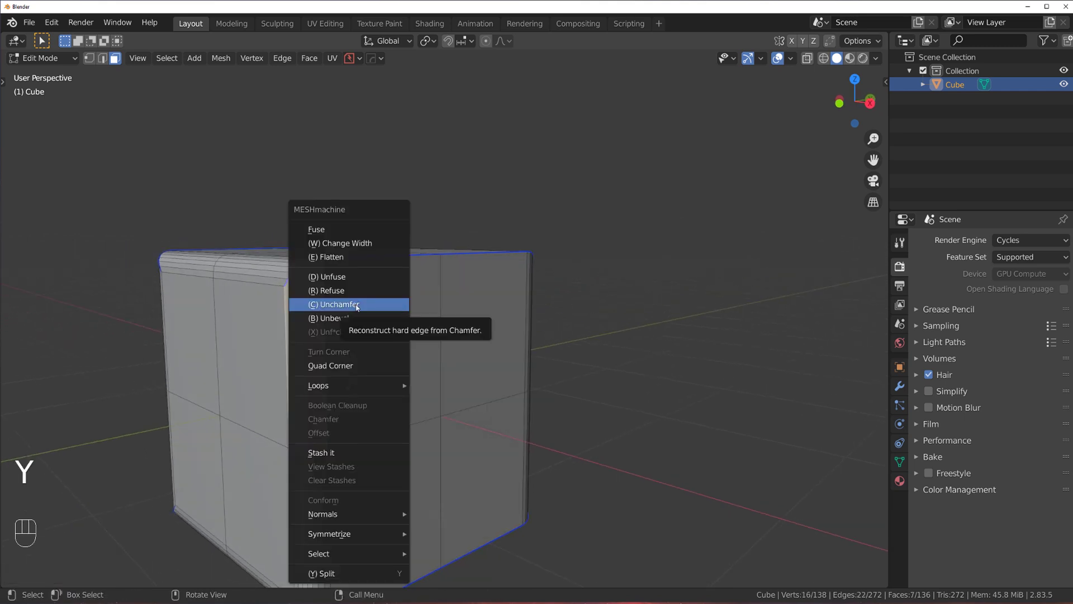
{"action": "left_click", "coordinate": [347, 276]}
Unchamfer the selected loop around the -Y side to reconstruct its hard edges
{"action": "key", "text": "y"}
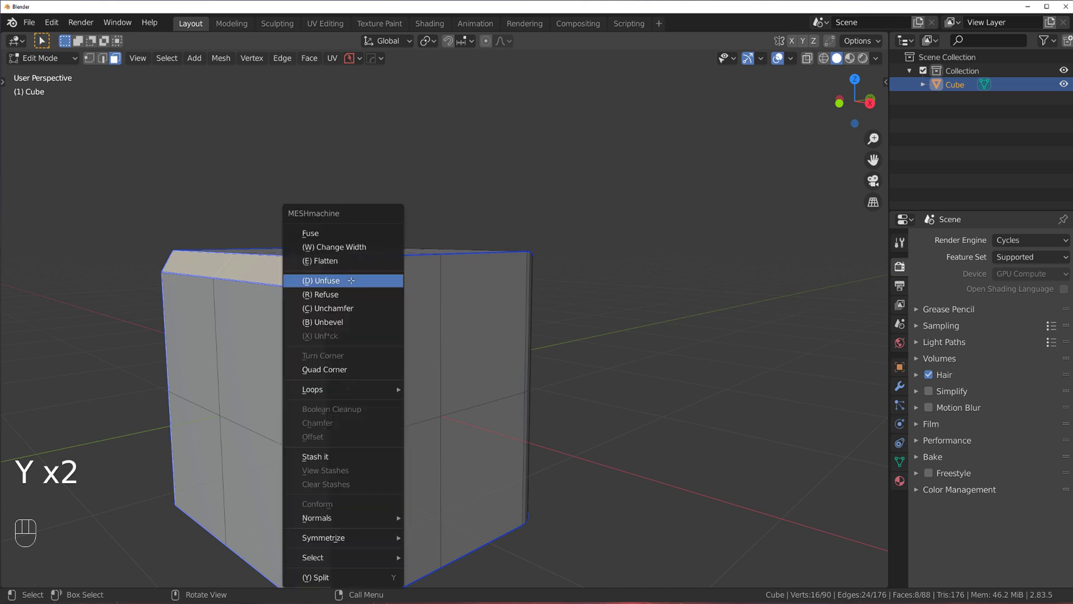
{"action": "left_click", "coordinate": [359, 308]}
{"action": "scroll", "coordinate": [363, 305], "scroll_direction": "down", "scroll_amount": 3}
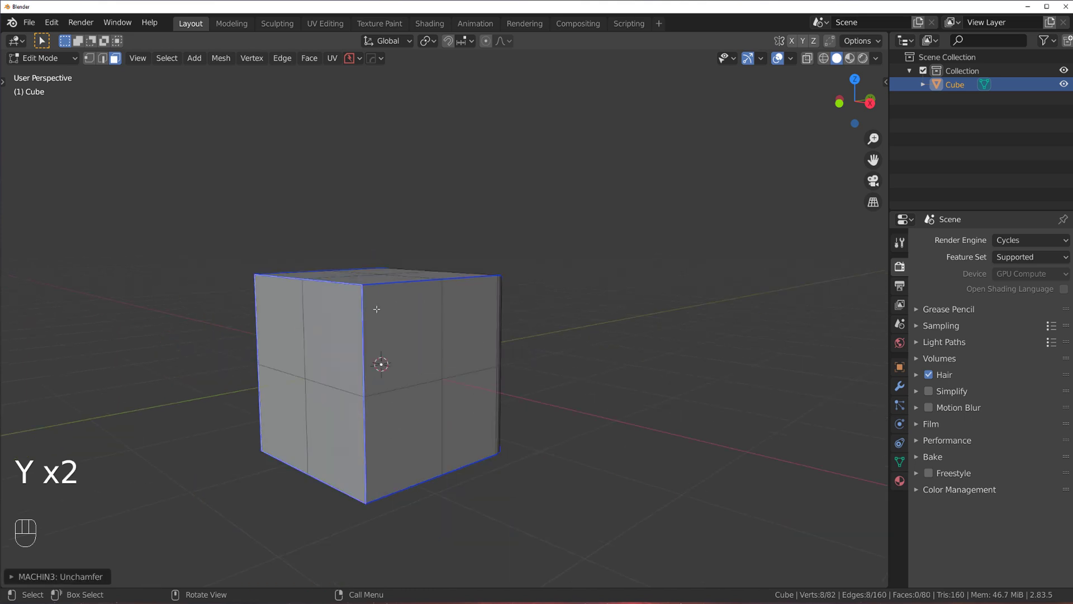
Symmetrize the cube along Y in the mirror gizmo's Symmetry mode, replacing the rounded +Y side with the hard-edged side
{"action": "key", "text": "Tab"}
{"action": "key", "text": "alt+x"}
{"action": "key", "text": "Tab"}
{"action": "middle_click_drag", "start_coordinate": [412, 254], "coordinate": [317, 263]}
{"action": "key", "text": "alt+x"}
{"action": "left_click", "coordinate": [273, 379]}
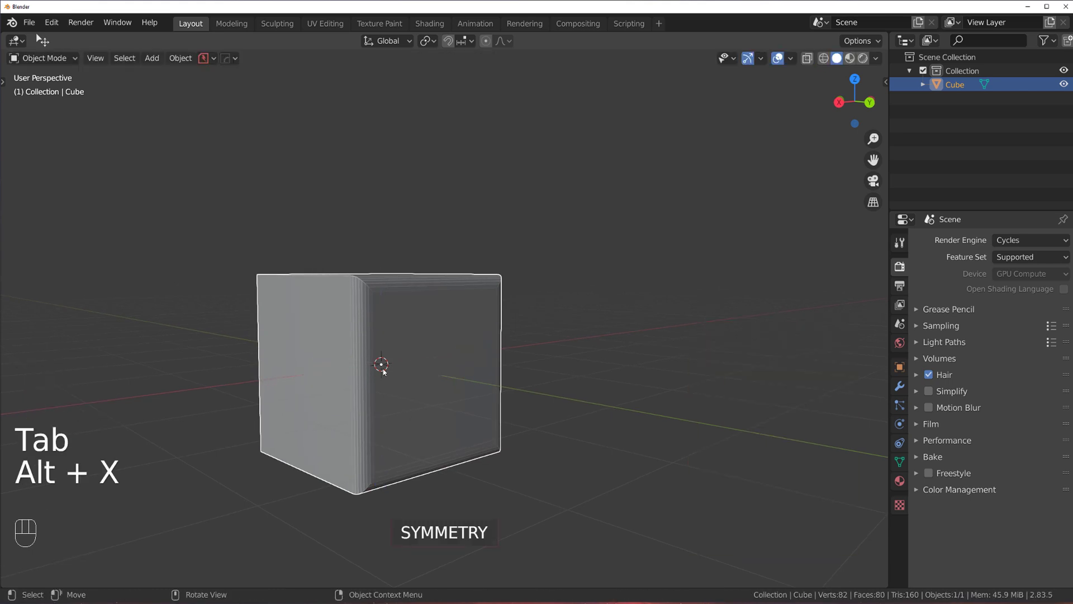
{"action": "key", "text": "x"}
{"action": "key", "text": "alt+x"}
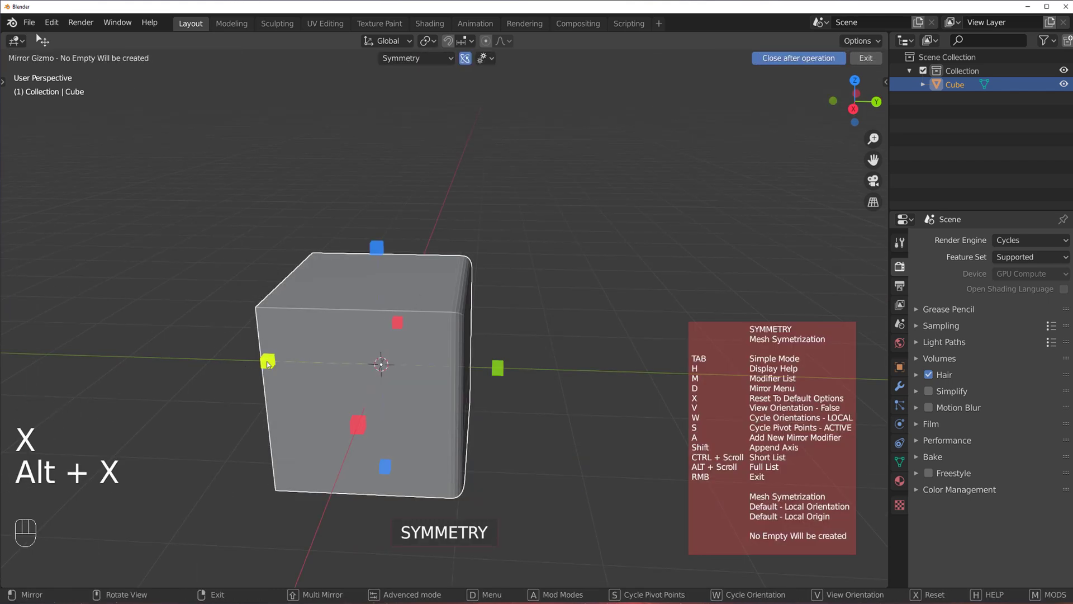
{"action": "left_click", "coordinate": [268, 363]}
{"action": "middle_click_drag", "start_coordinate": [267, 363], "coordinate": [448, 307]}
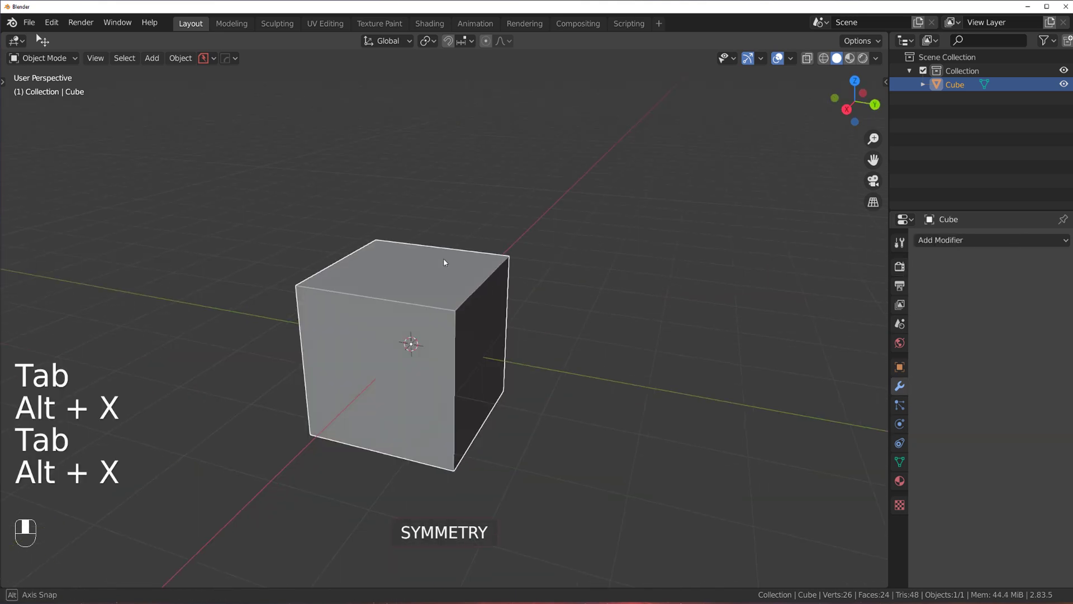
Examine the reconstructed cube's hard edges and face topology from several angles in Edit Mode
{"action": "key", "text": "Tab"}
{"action": "scroll", "coordinate": [380, 360], "scroll_direction": "up", "scroll_amount": 3}
{"action": "middle_click_drag", "start_coordinate": [372, 367], "coordinate": [386, 295]}
{"action": "scroll", "coordinate": [361, 310], "scroll_direction": "down", "scroll_amount": 2}
{"action": "scroll", "coordinate": [447, 285], "scroll_direction": "down", "scroll_amount": 4}
{"action": "middle_click_drag", "start_coordinate": [550, 271], "coordinate": [480, 309]}
{"action": "scroll", "coordinate": [478, 278], "scroll_direction": "up", "scroll_amount": 7}
{"action": "scroll", "coordinate": [464, 248], "scroll_direction": "down", "scroll_amount": 4}
{"action": "middle_click_drag", "start_coordinate": [467, 227], "coordinate": [534, 299], "text": "shift"}
{"action": "scroll", "coordinate": [472, 277], "scroll_direction": "up", "scroll_amount": 2}
{"action": "middle_click_drag", "start_coordinate": [414, 271], "coordinate": [469, 283]}
{"action": "scroll", "coordinate": [430, 264], "scroll_direction": "down", "scroll_amount": 1}
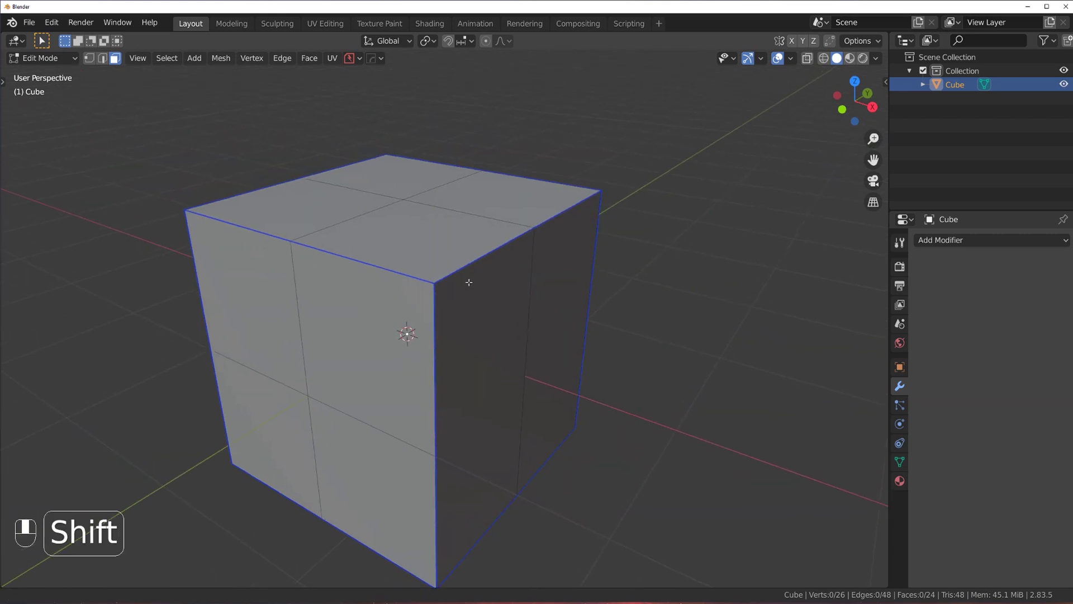
{"action": "scroll", "coordinate": [464, 280], "scroll_direction": "up", "scroll_amount": 3}
{"action": "scroll", "coordinate": [460, 278], "scroll_direction": "down", "scroll_amount": 2}
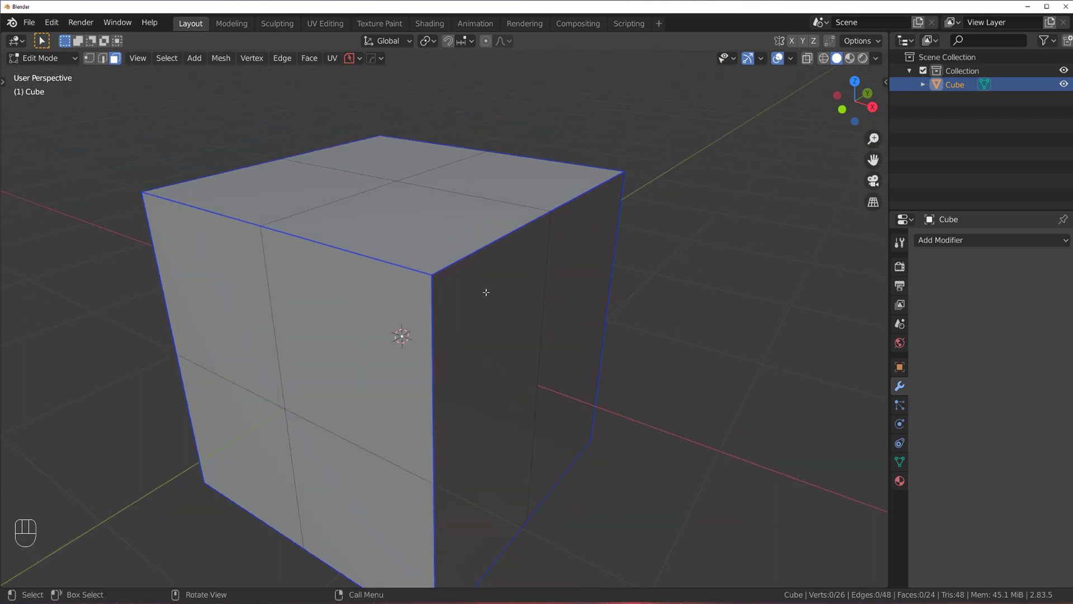
{"action": "scroll", "coordinate": [487, 293], "scroll_direction": "down", "scroll_amount": 3}
{"action": "middle_click_drag", "start_coordinate": [486, 287], "coordinate": [458, 276]}
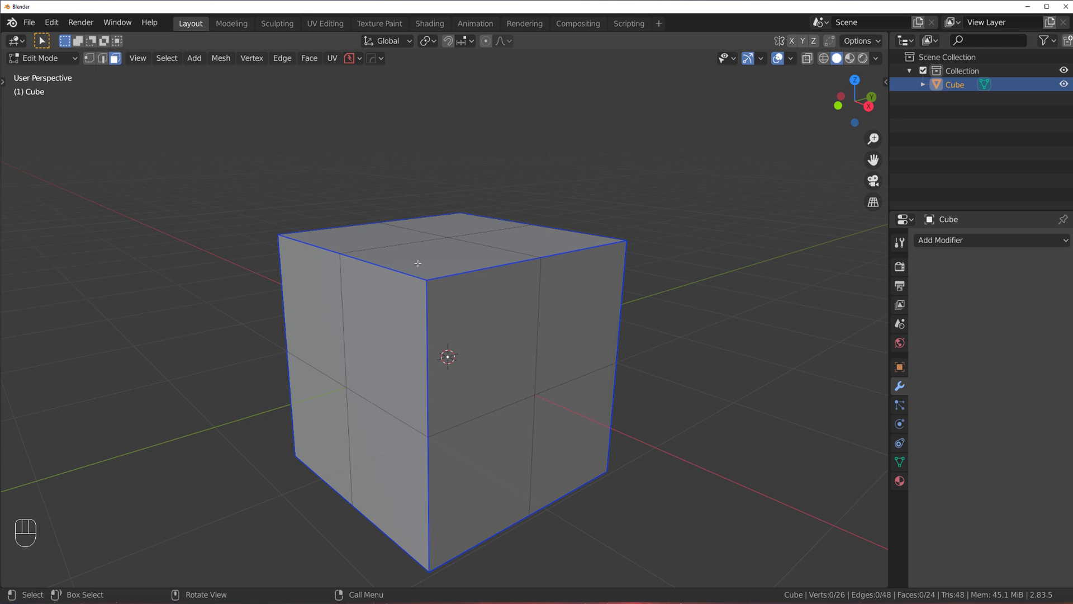